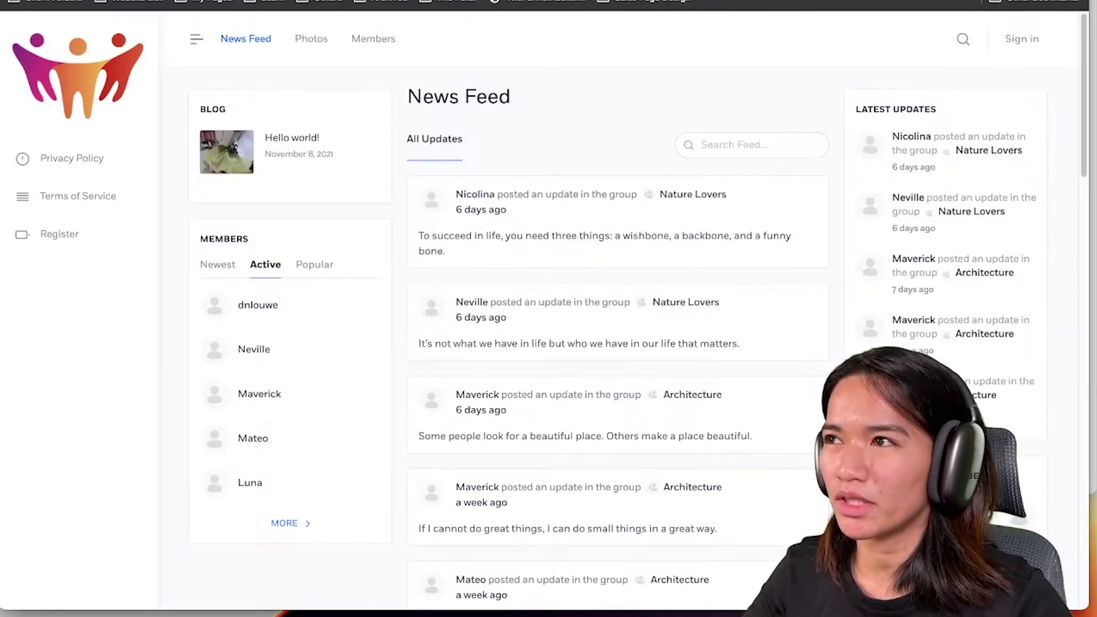
- View the demo site's Photos, Members and News Feed pages as a logged-out visitor in the incognito window
mouse_move(600, 2)
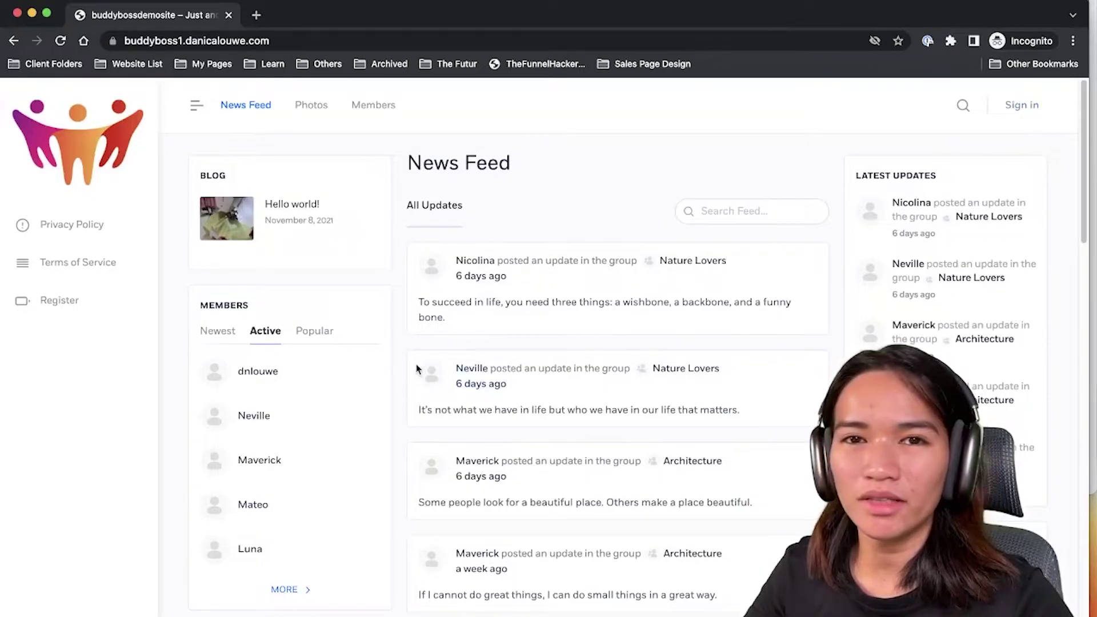
click(307, 107)
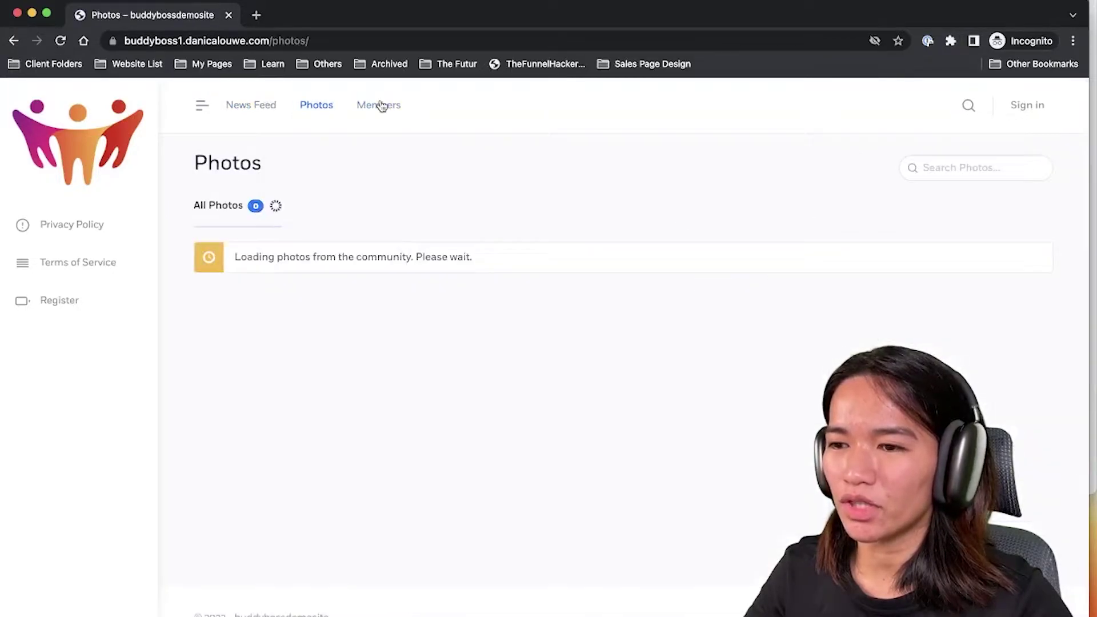
click(382, 108)
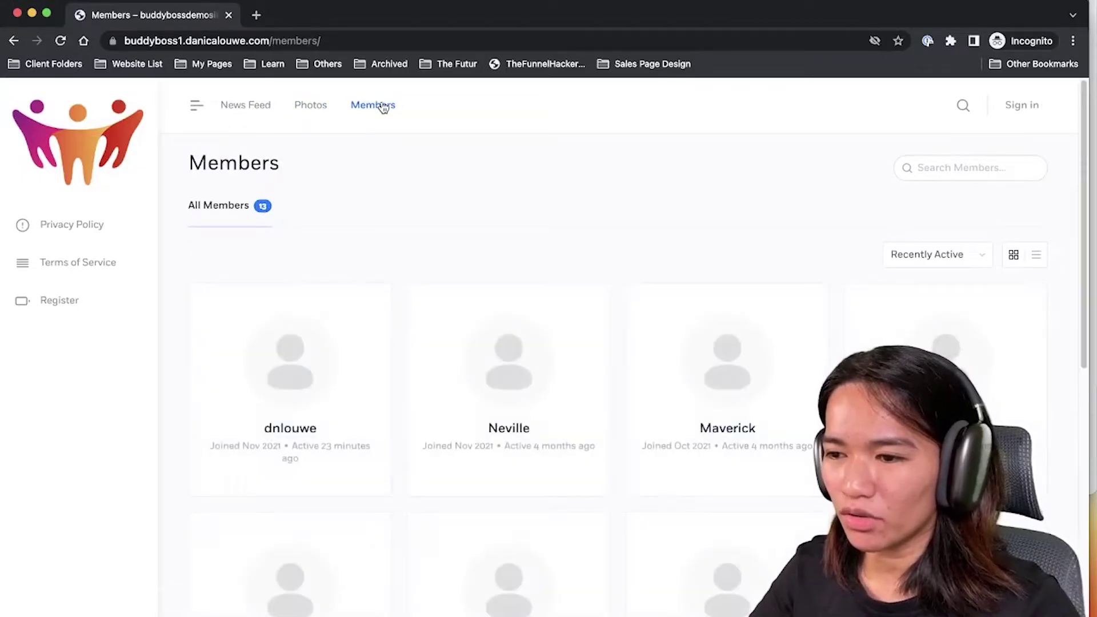
click(240, 115)
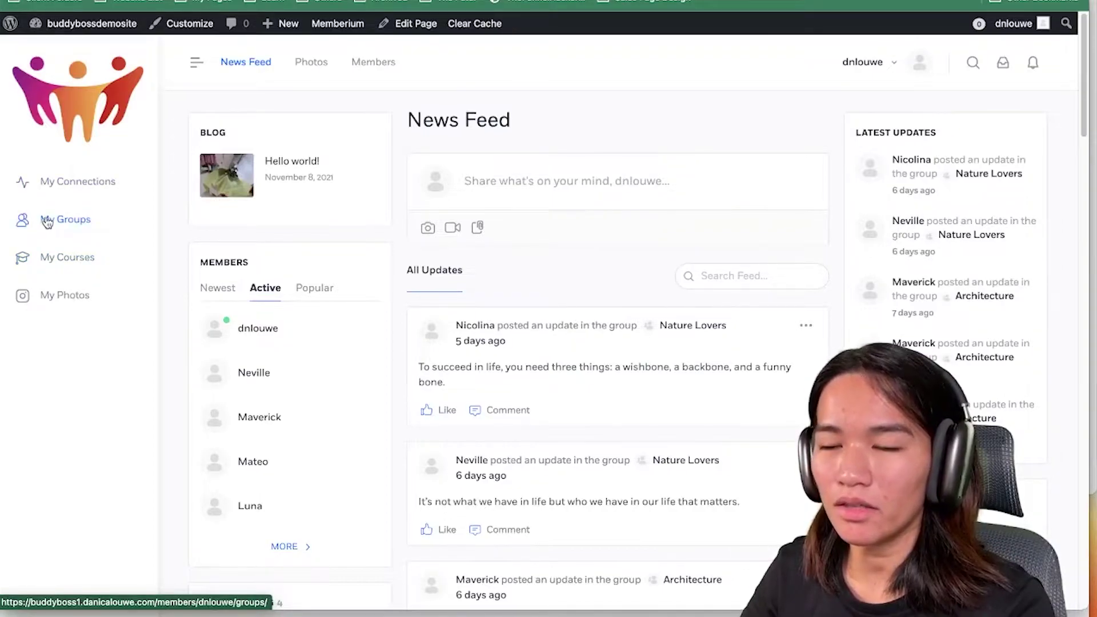
key(ctrl+Up)
click(586, 183)
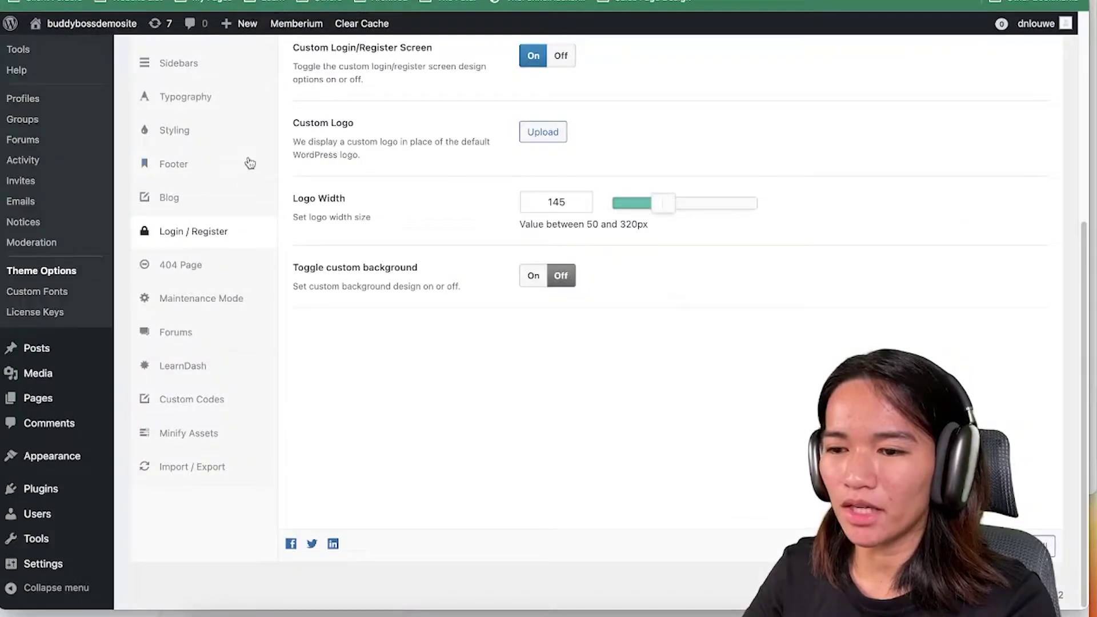
- Open the BuddyBoss general settings in the site admin and review the account, toolbar, registration and privacy options
scroll(249, 172, up, 5)
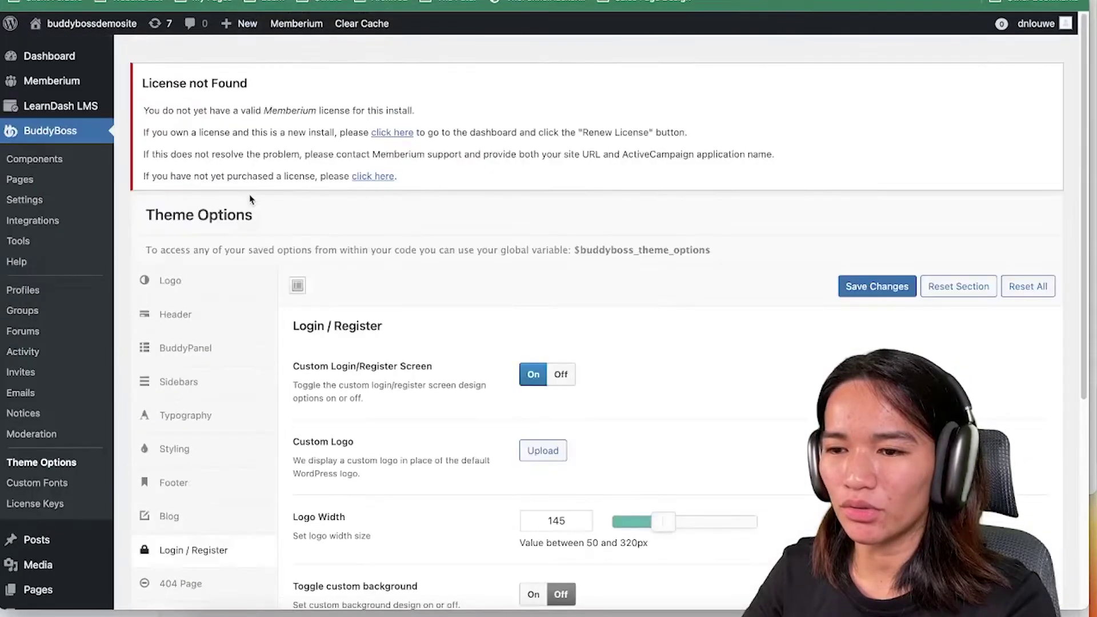
click(38, 203)
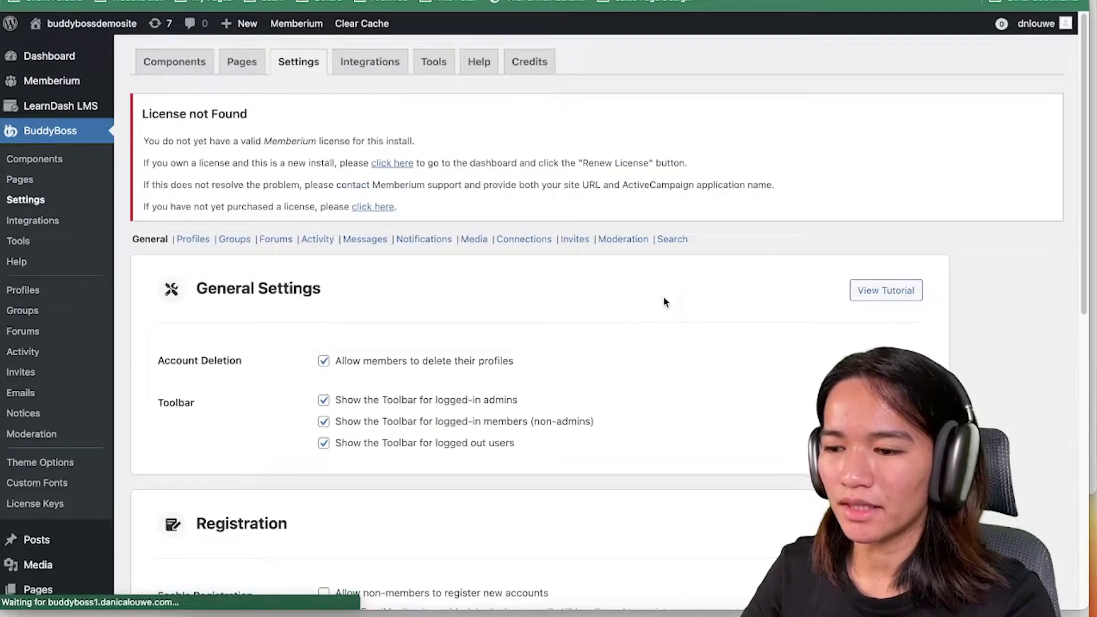
scroll(658, 285, down, 1)
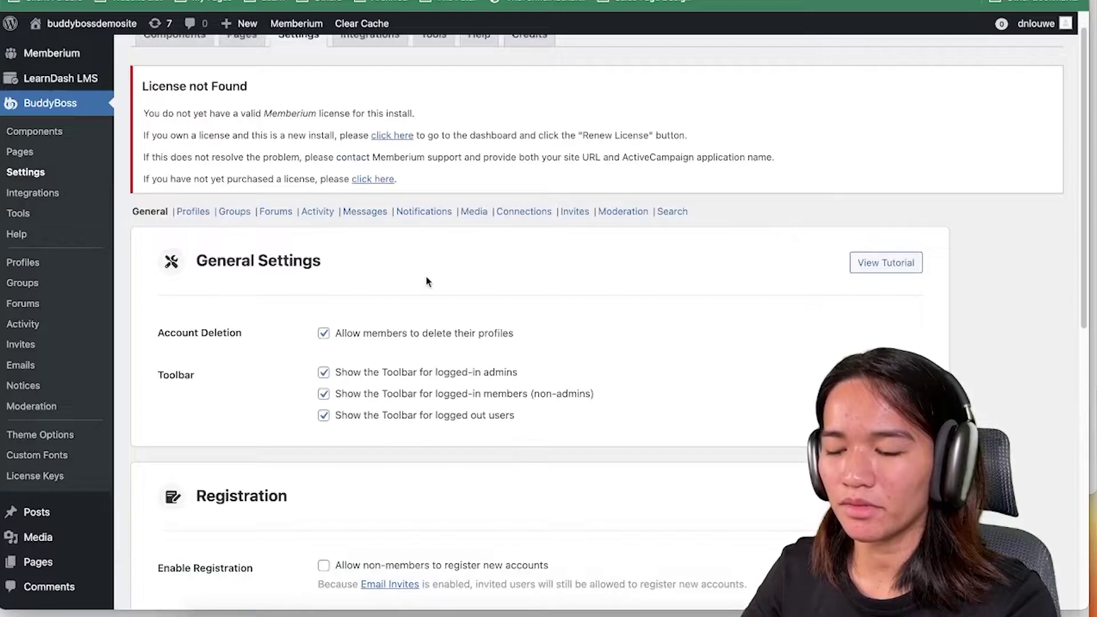
scroll(376, 362, down, 1)
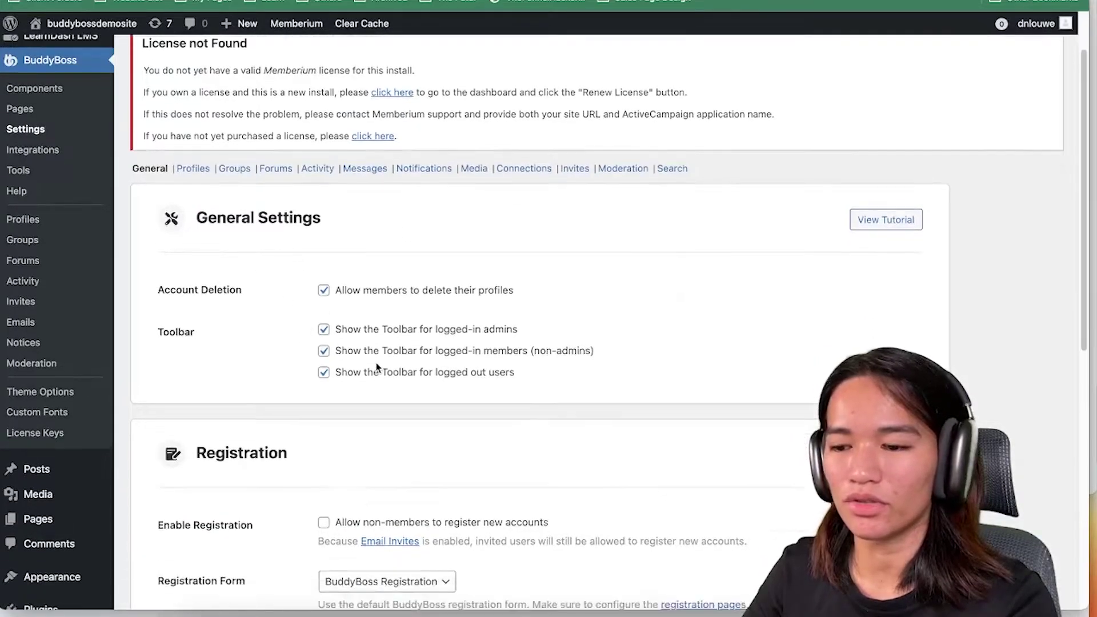
scroll(488, 366, down, 4)
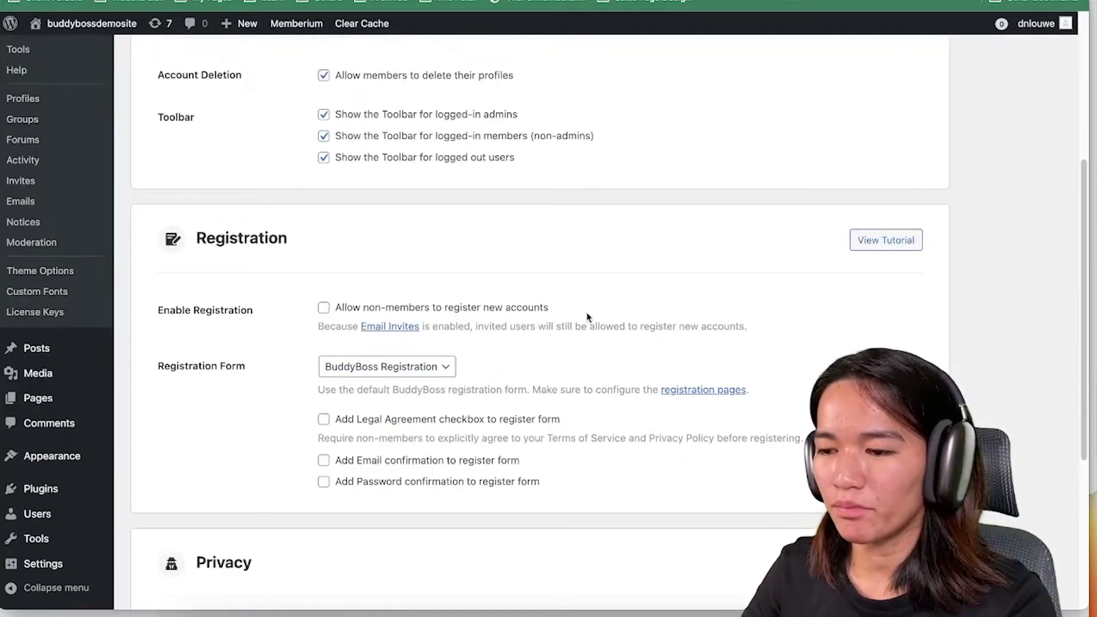
scroll(587, 315, down, 4)
scroll(587, 317, down, 5)
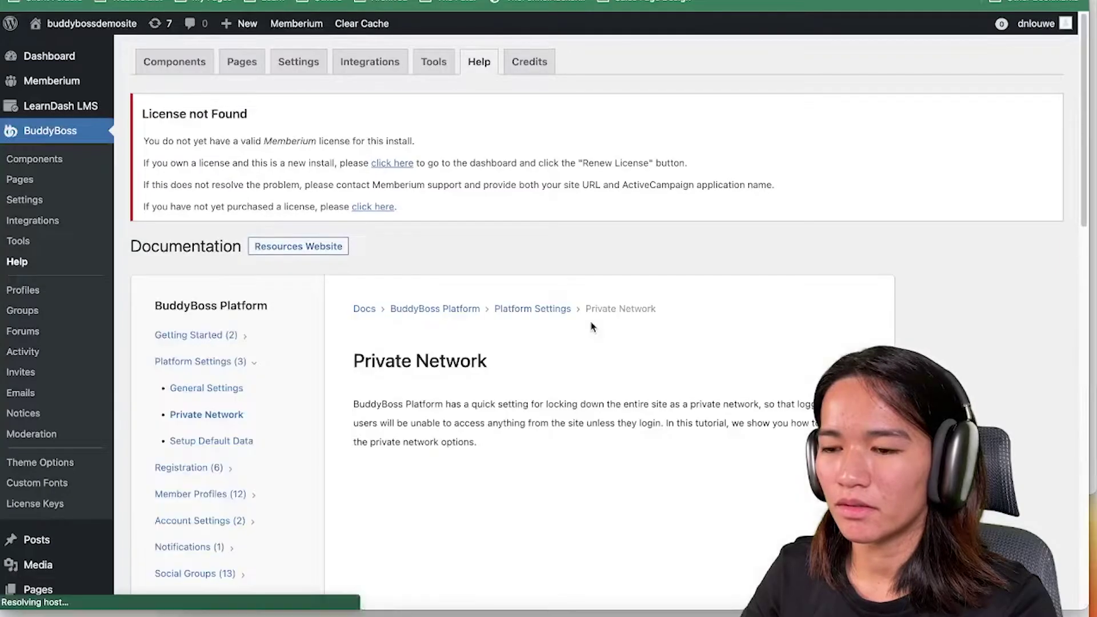
- Read the Private Network tutorial on locking down the entire site, including its activation instructions
scroll(920, 273, down, 4)
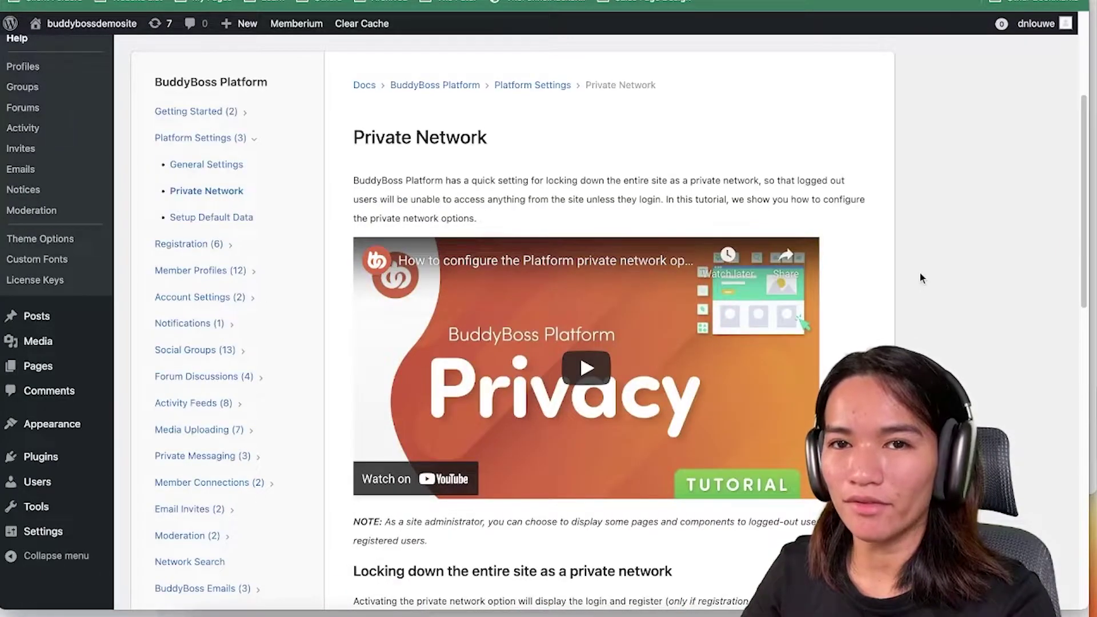
scroll(891, 323, down, 1)
scroll(891, 326, down, 2)
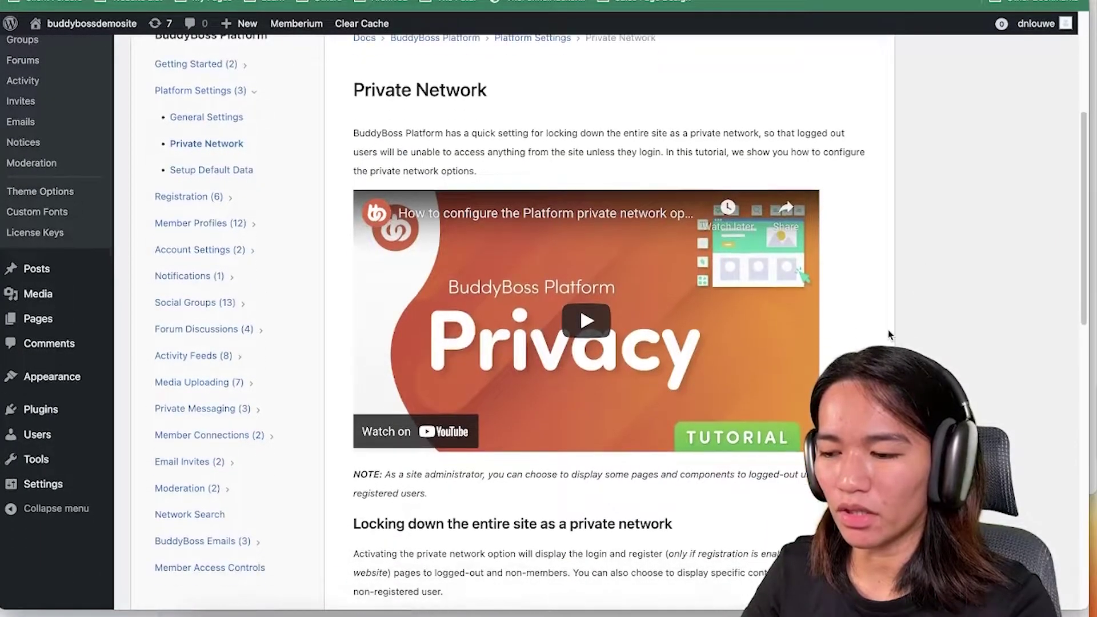
scroll(888, 330, down, 2)
scroll(888, 330, down, 2)
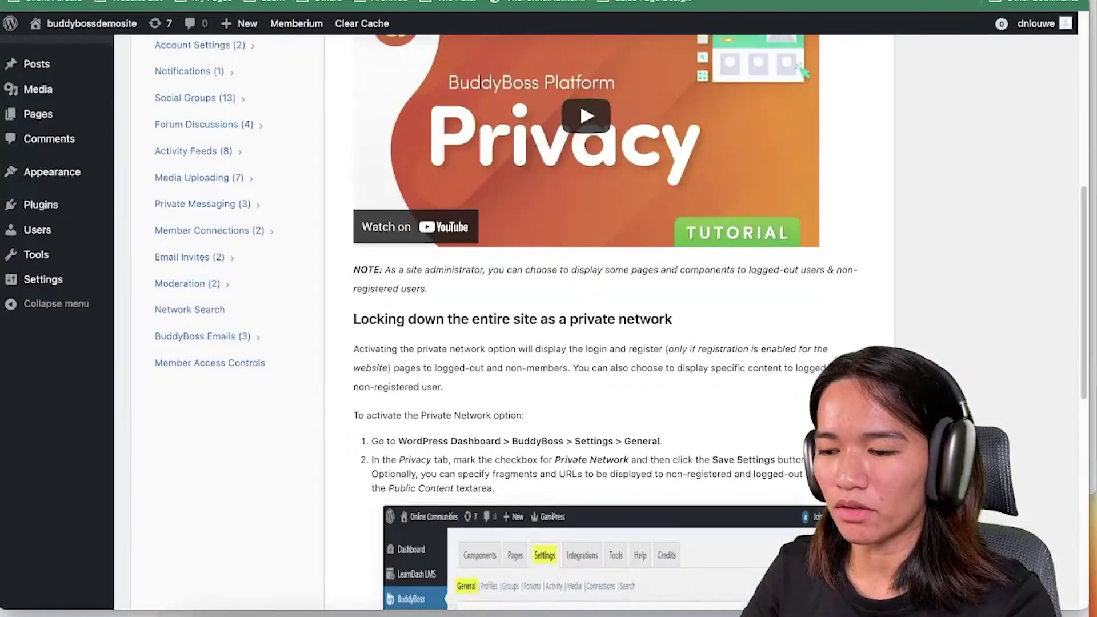
scroll(888, 330, down, 5)
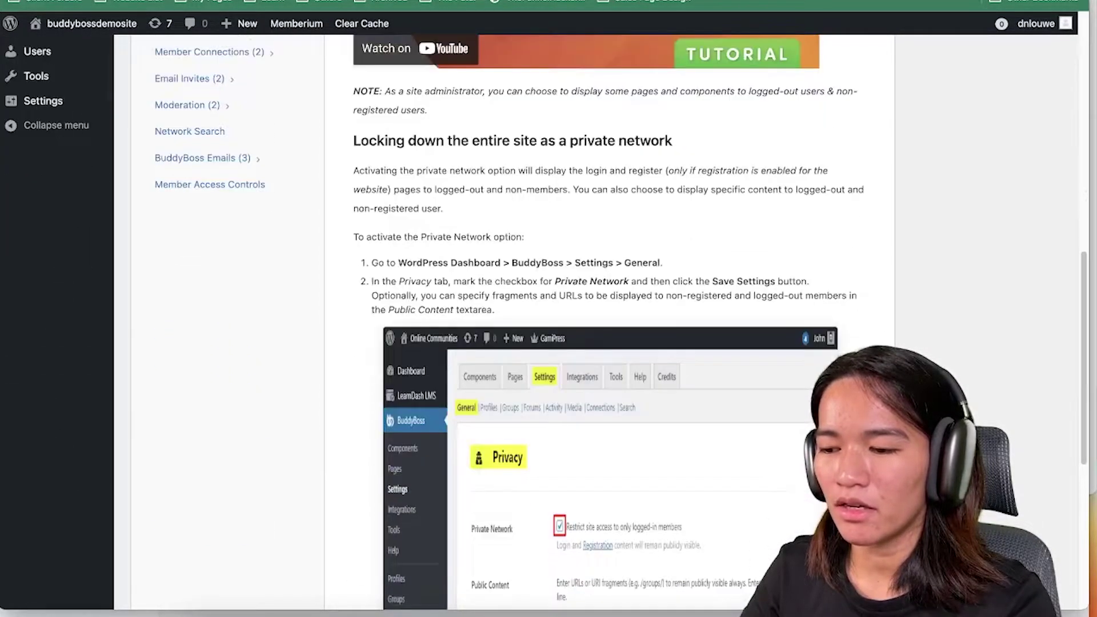
scroll(888, 330, down, 3)
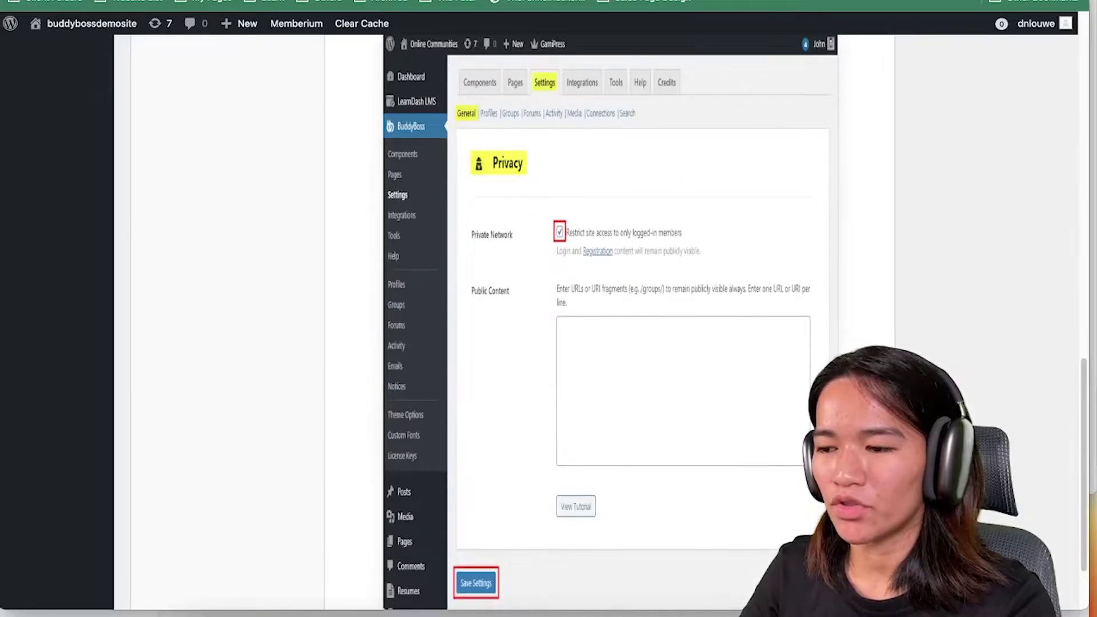
scroll(888, 330, down, 1)
- Restrict site access to only logged-in members in the BuddyBoss general settings, save, and review the Public Website Content field
scroll(598, 320, up, 15)
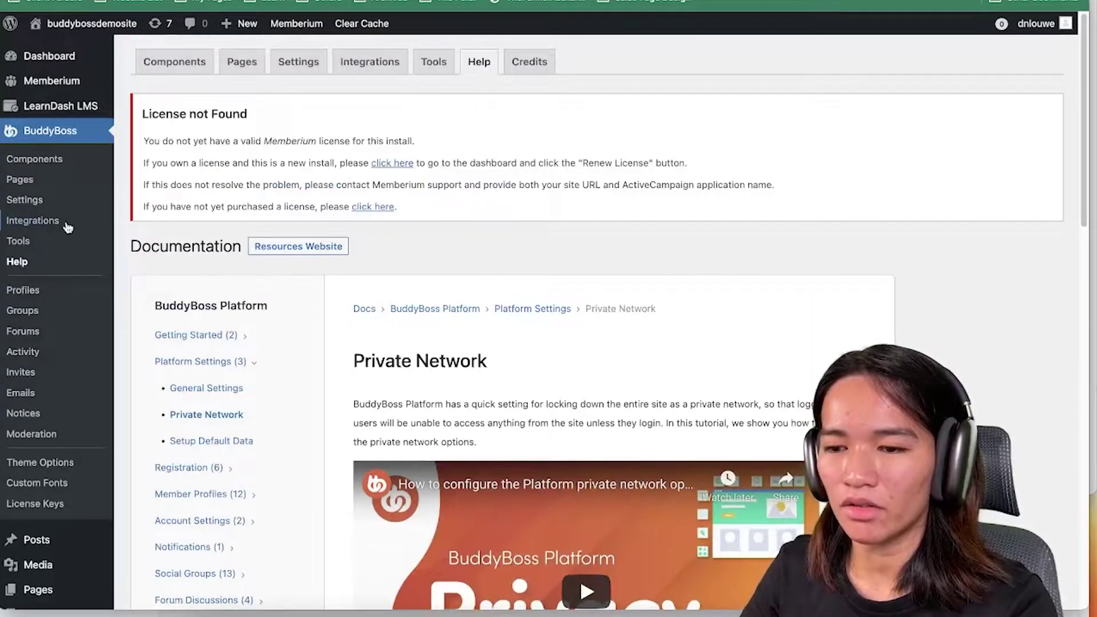
click(44, 205)
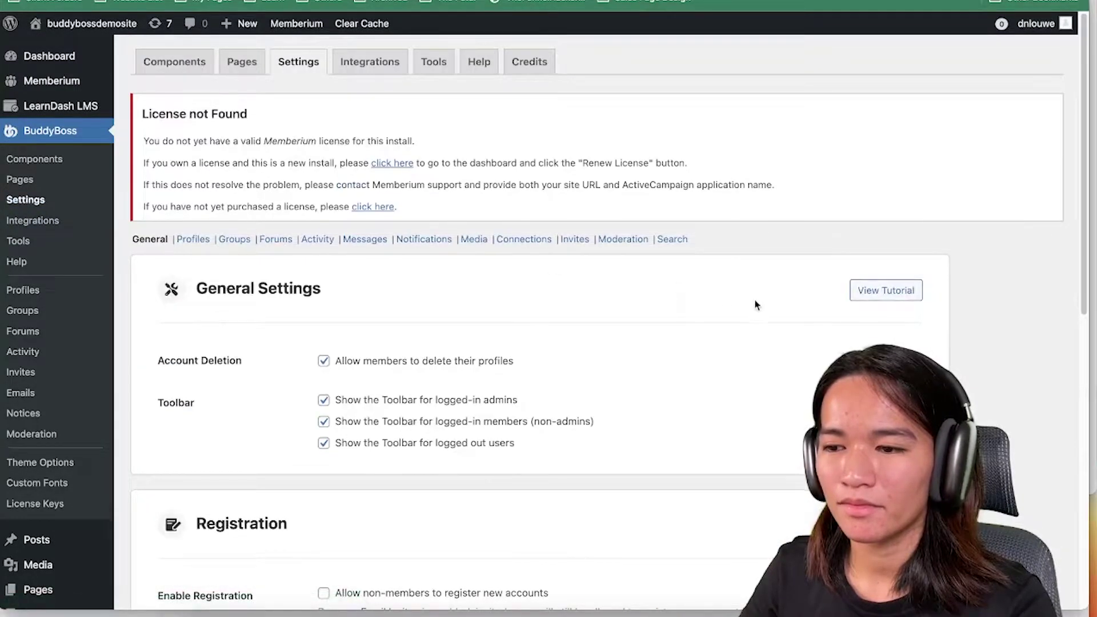
scroll(756, 360, down, 8)
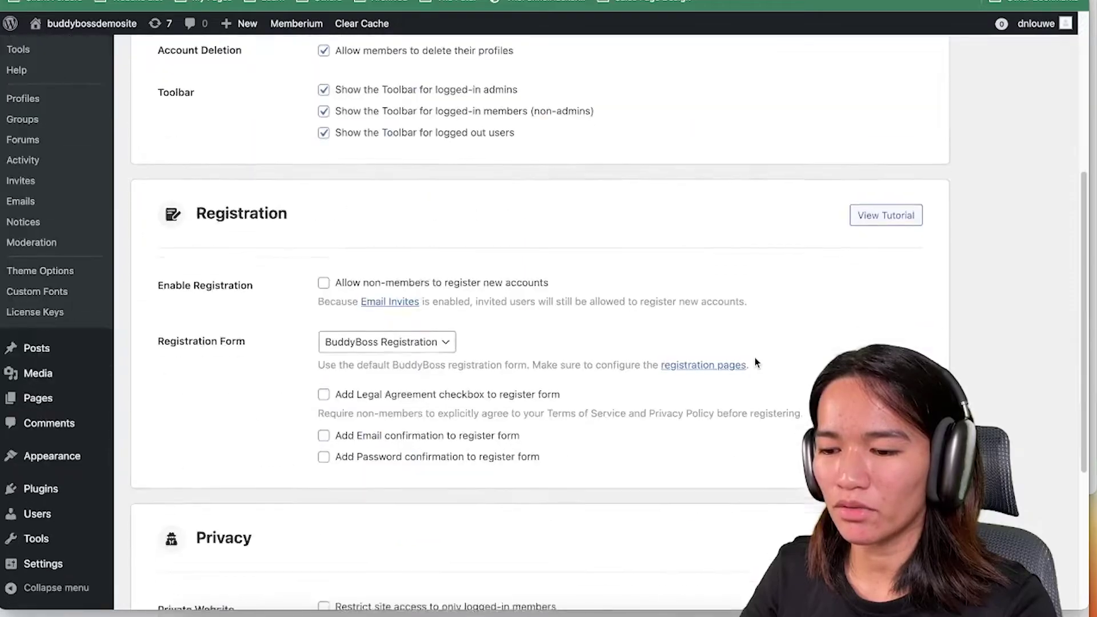
scroll(755, 359, down, 2)
click(324, 344)
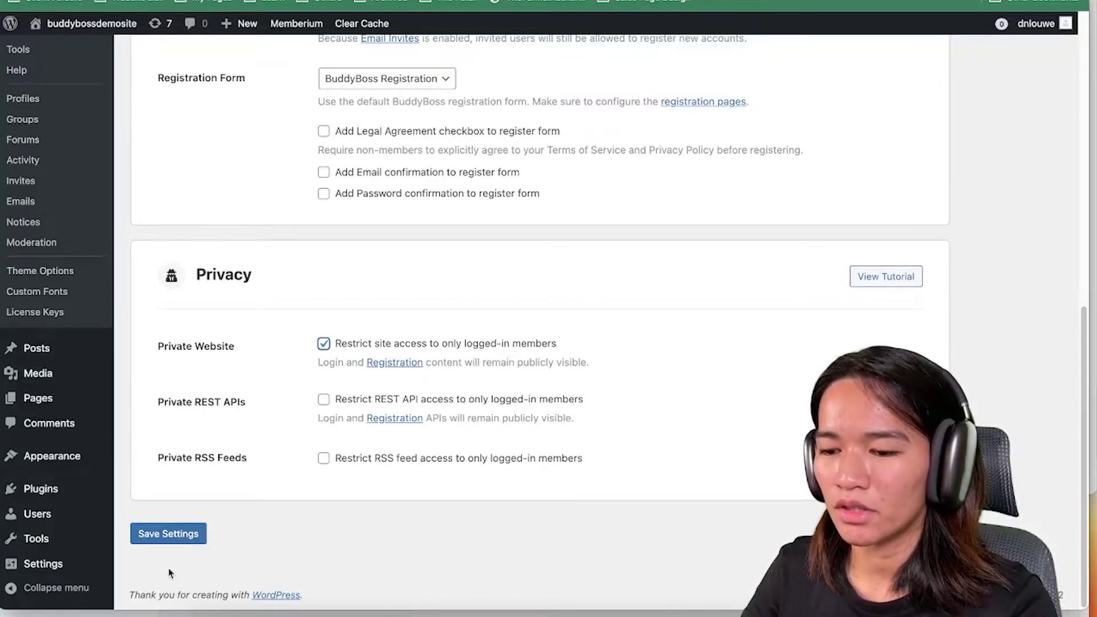
click(167, 534)
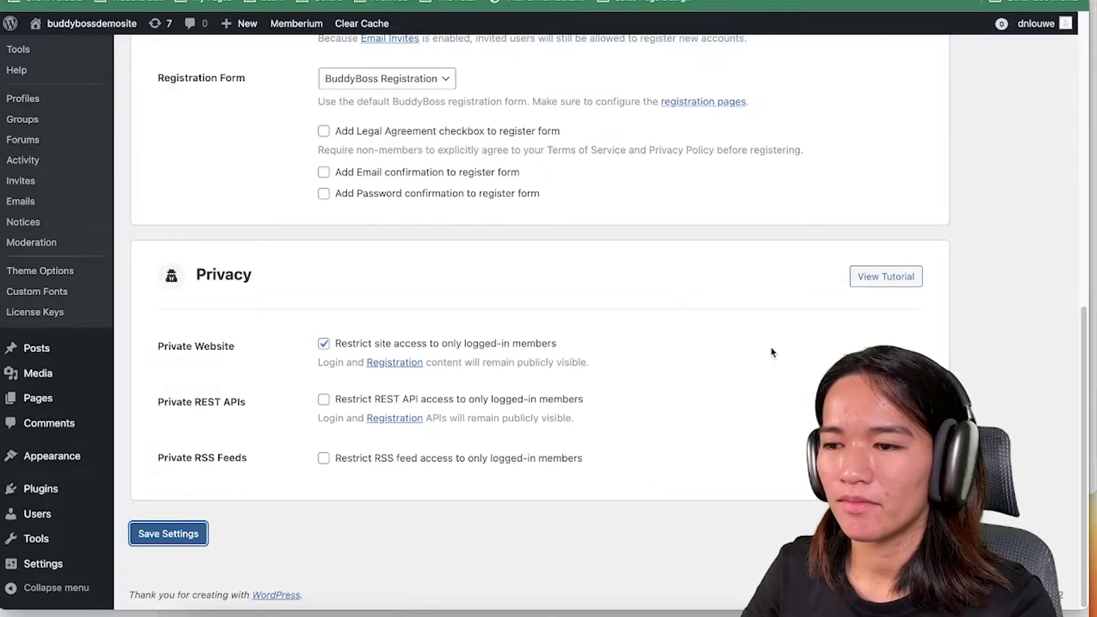
scroll(763, 385, down, 9)
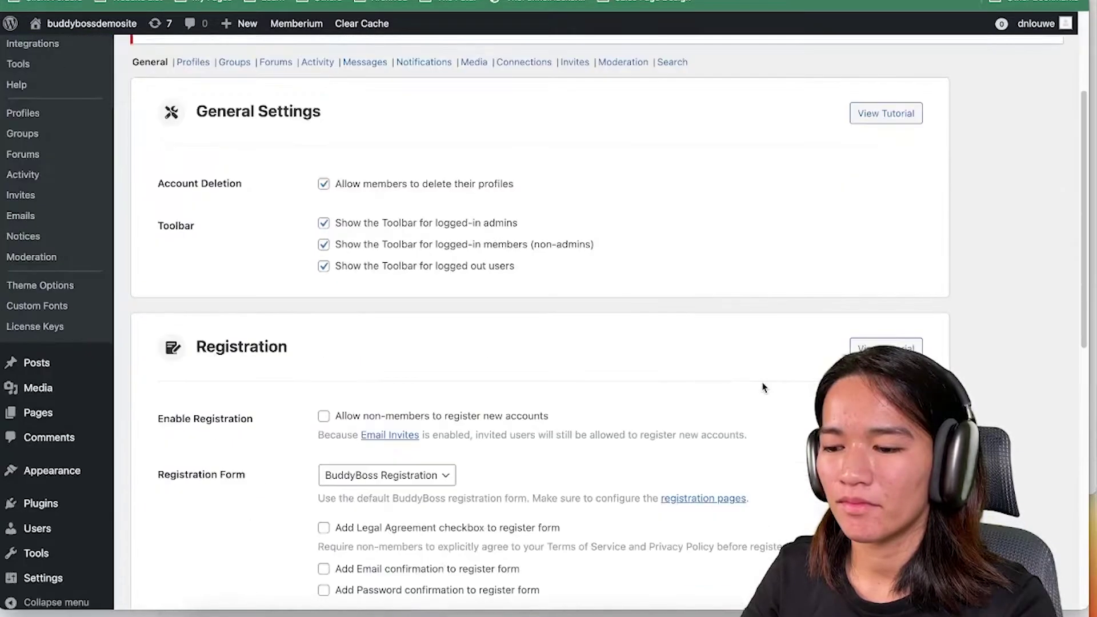
scroll(763, 388, down, 3)
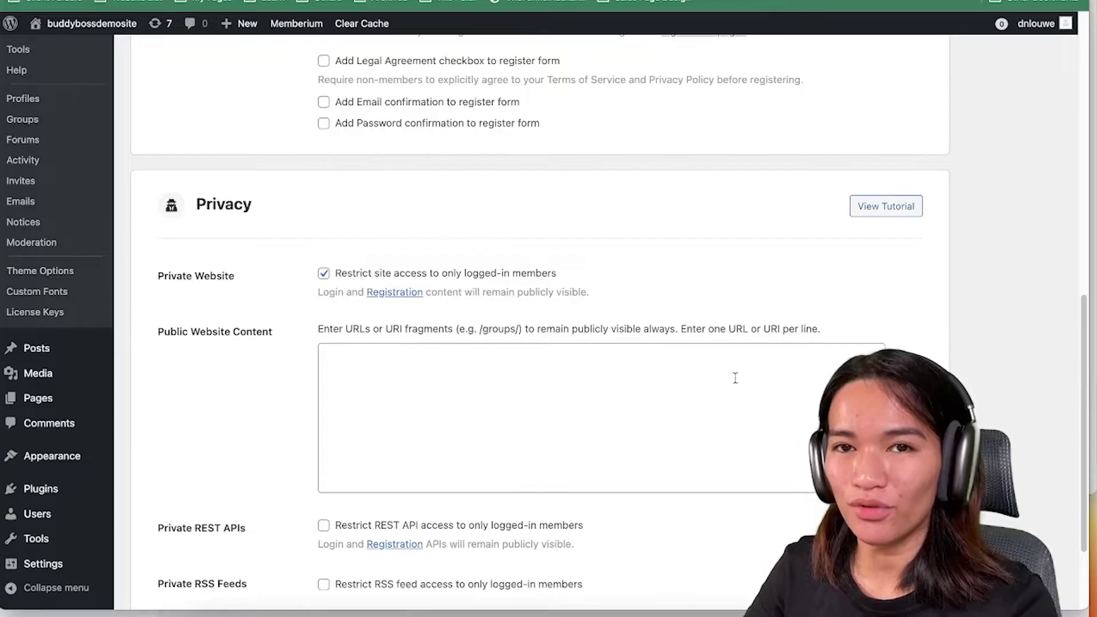
scroll(556, 379, down, 1)
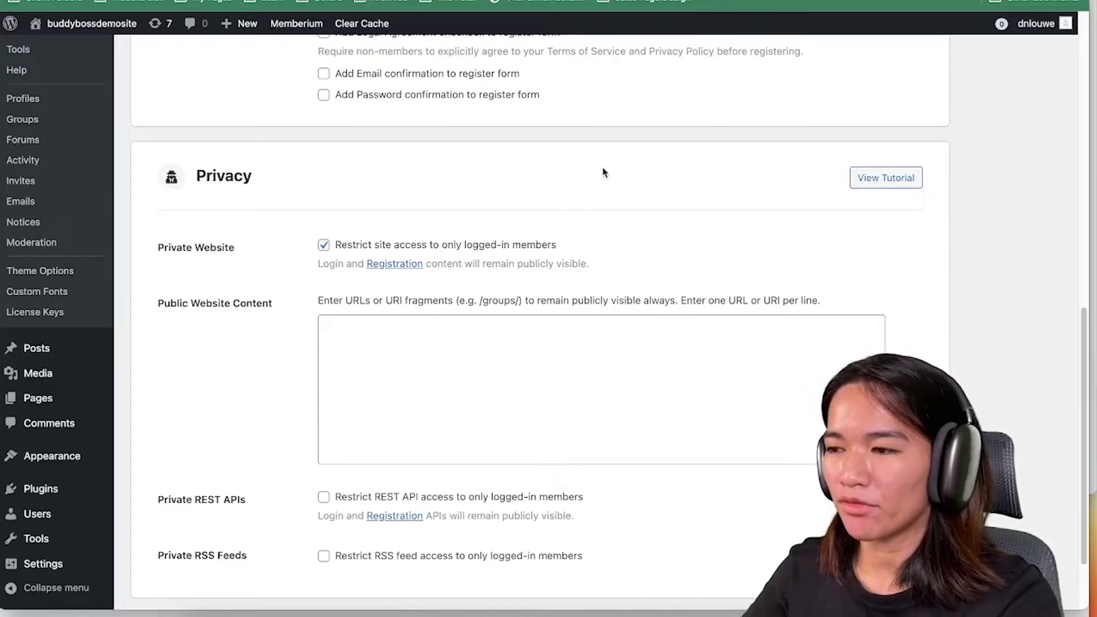
- Switch to the incognito window and reload the News Feed to test the site as a logged-out visitor
key(ctrl+Up)
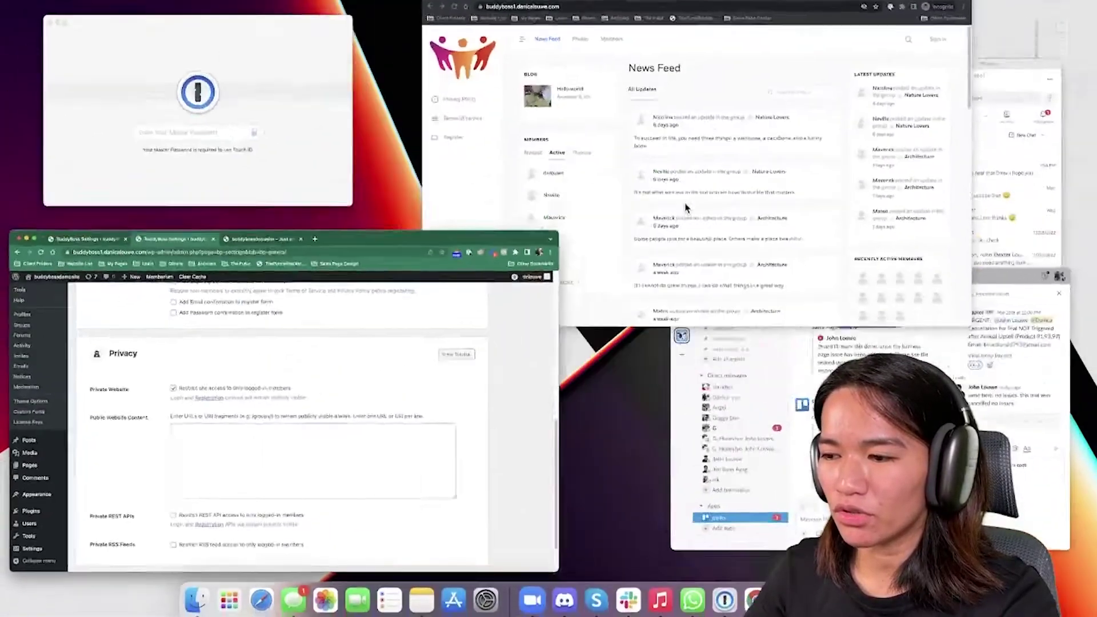
click(682, 211)
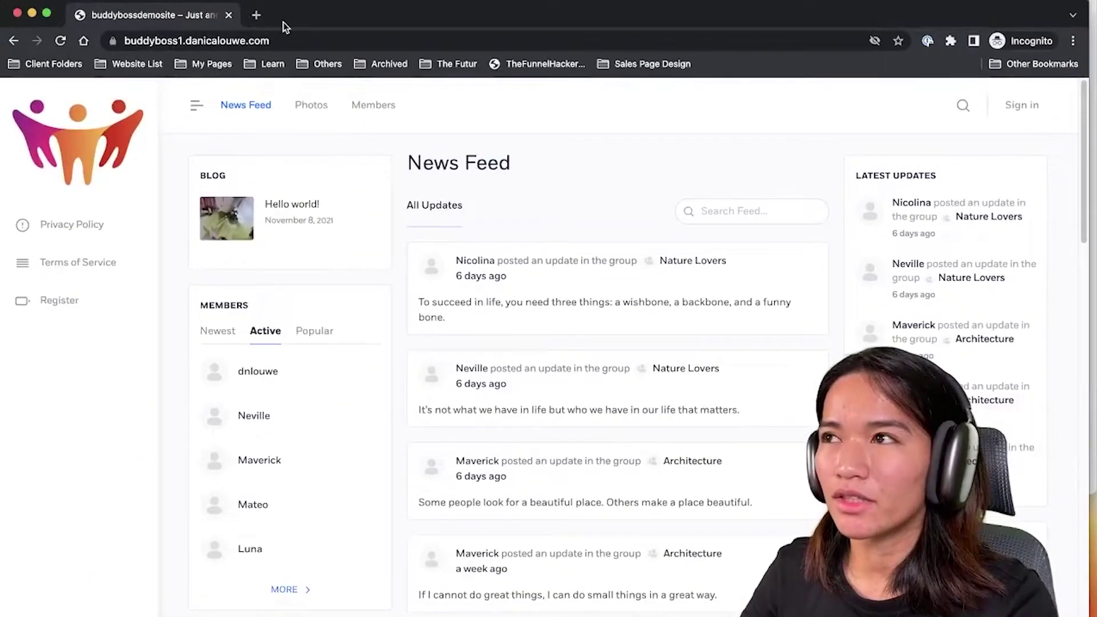
click(62, 41)
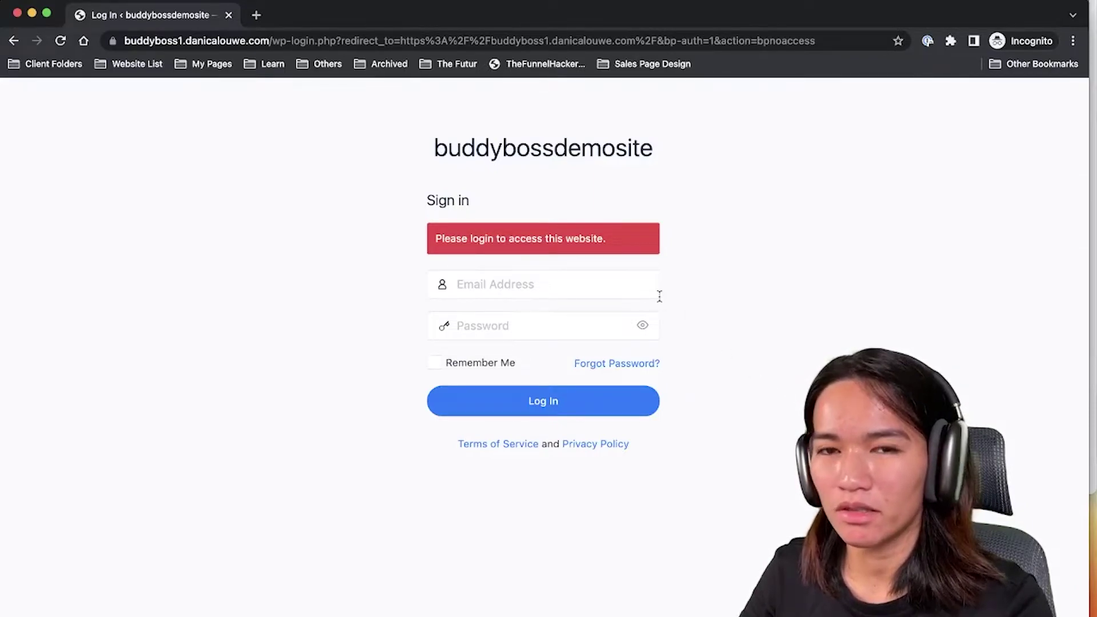
- Check the Terms of Service and Privacy Policy pop-ups on the sign-in page, and open the forgotten-password page
click(488, 445)
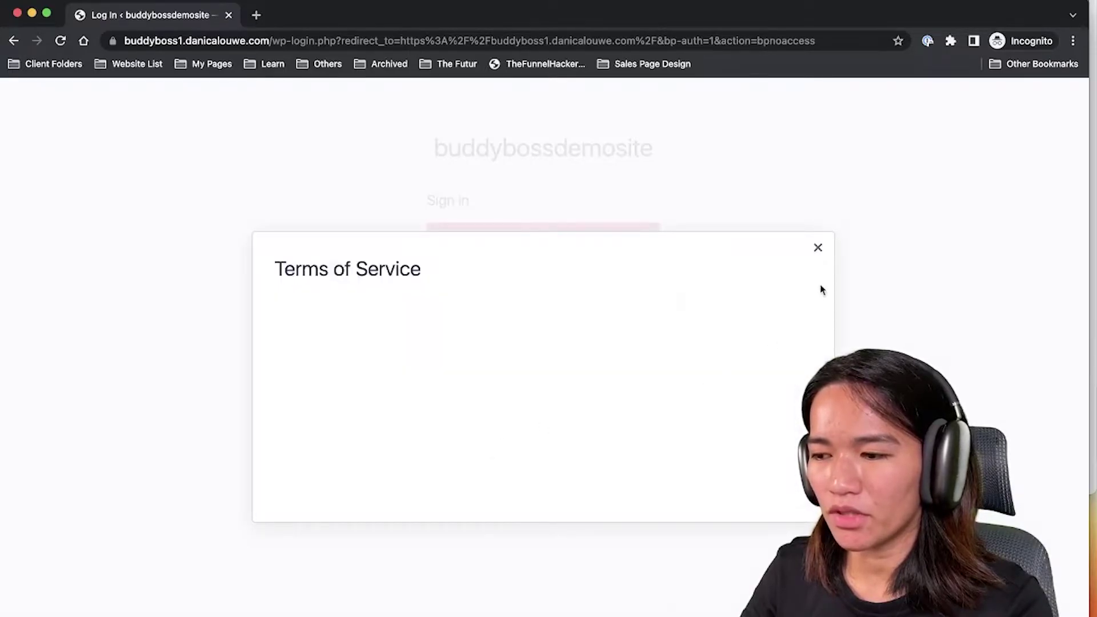
click(818, 249)
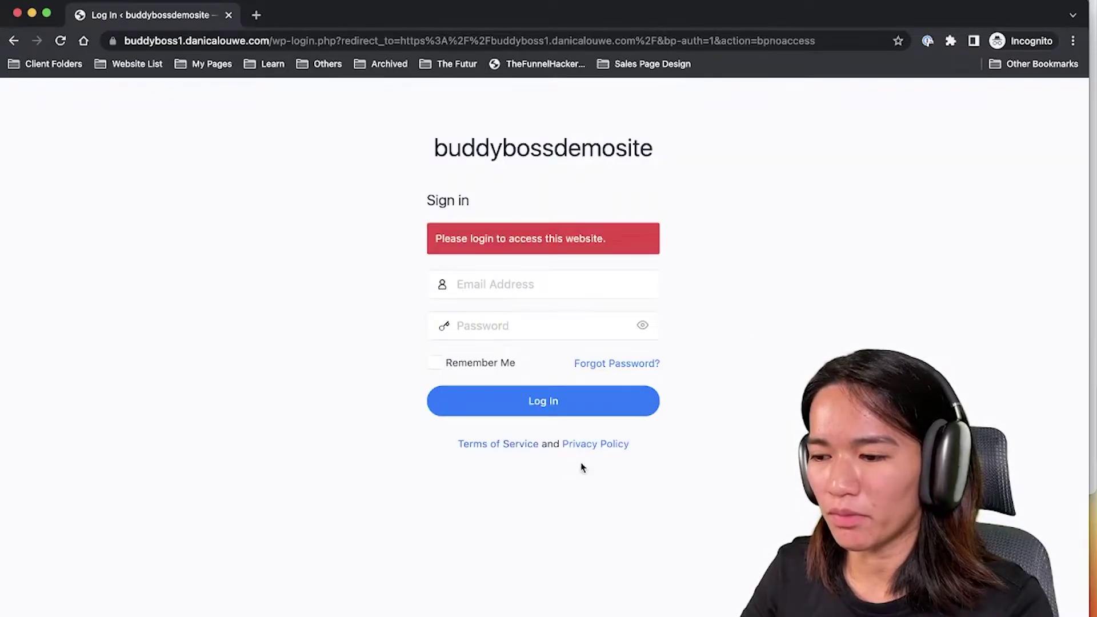
click(595, 444)
click(816, 250)
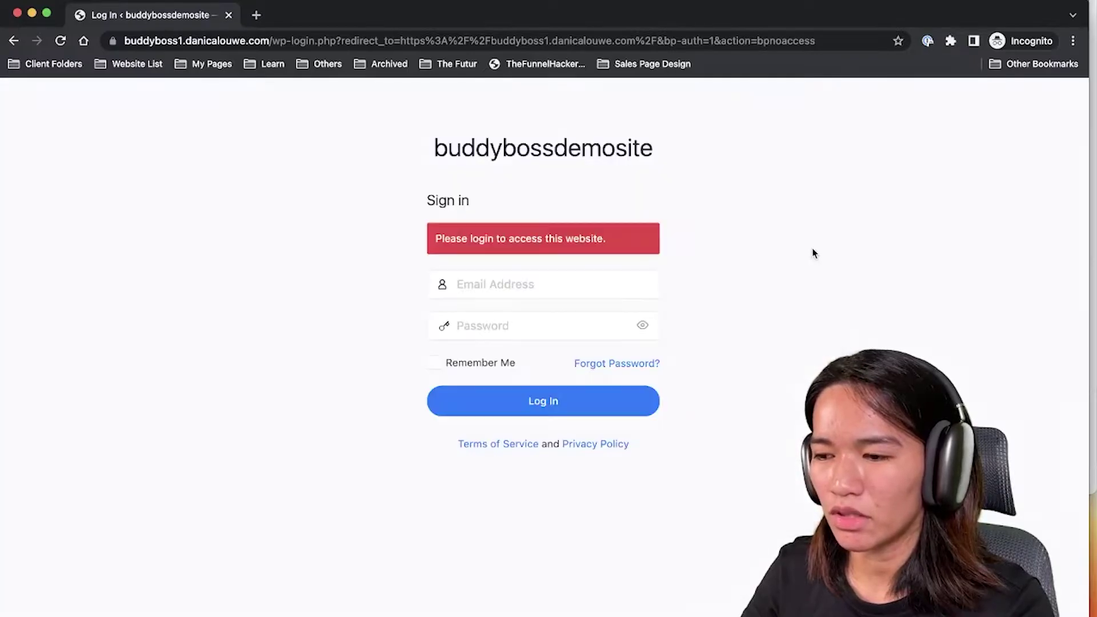
click(656, 364)
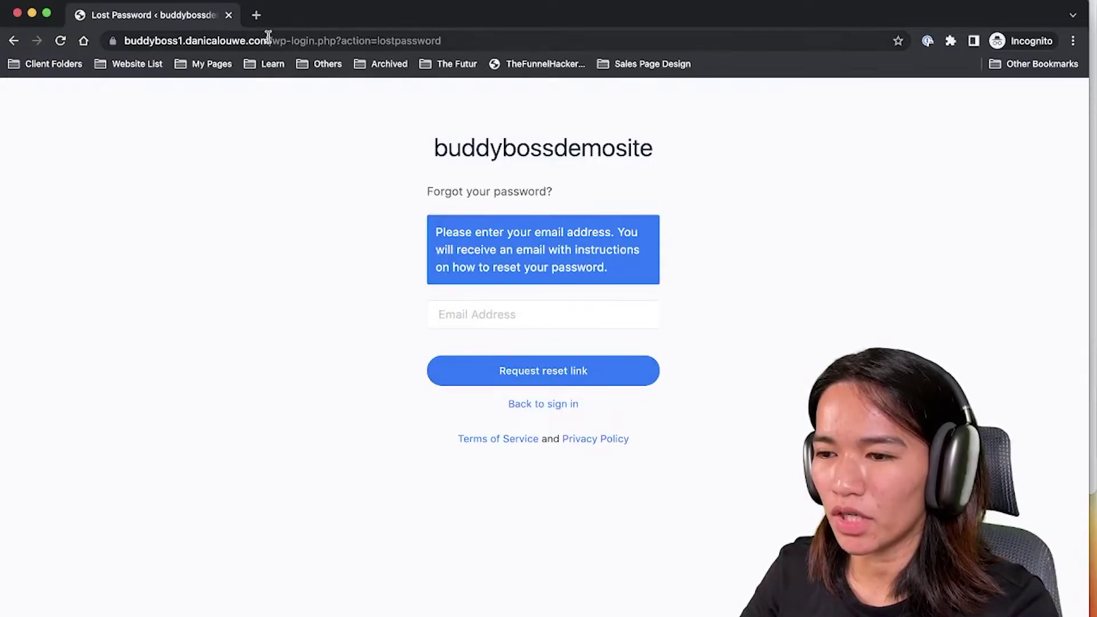
- Try to open the site's /members page directly by its address while logged out
drag(271, 41, 502, 52)
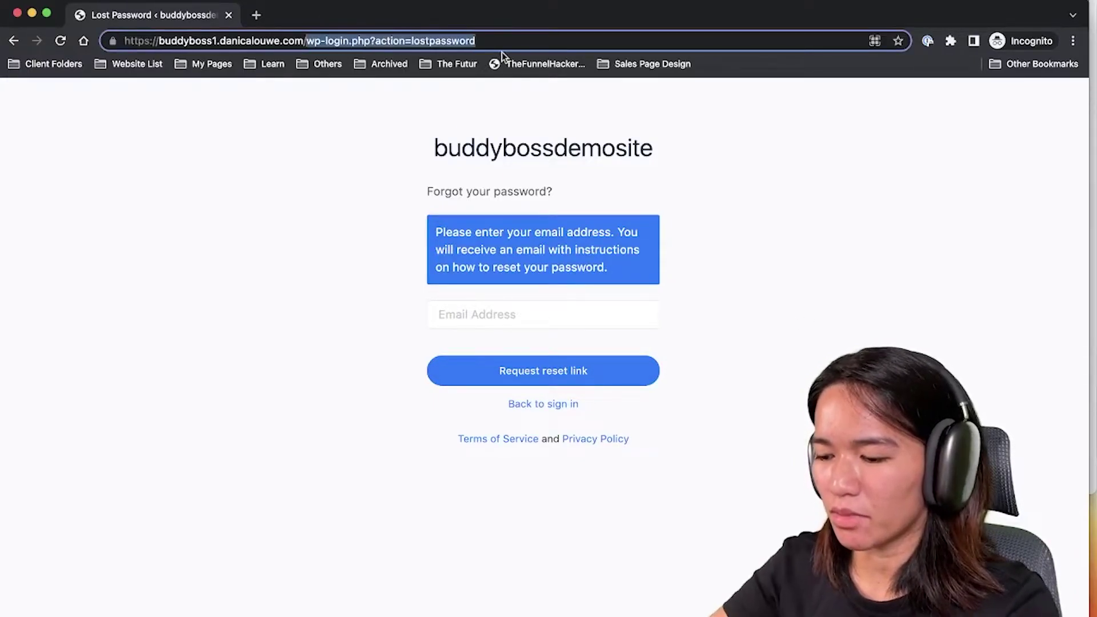
text(/members)
key(Return)
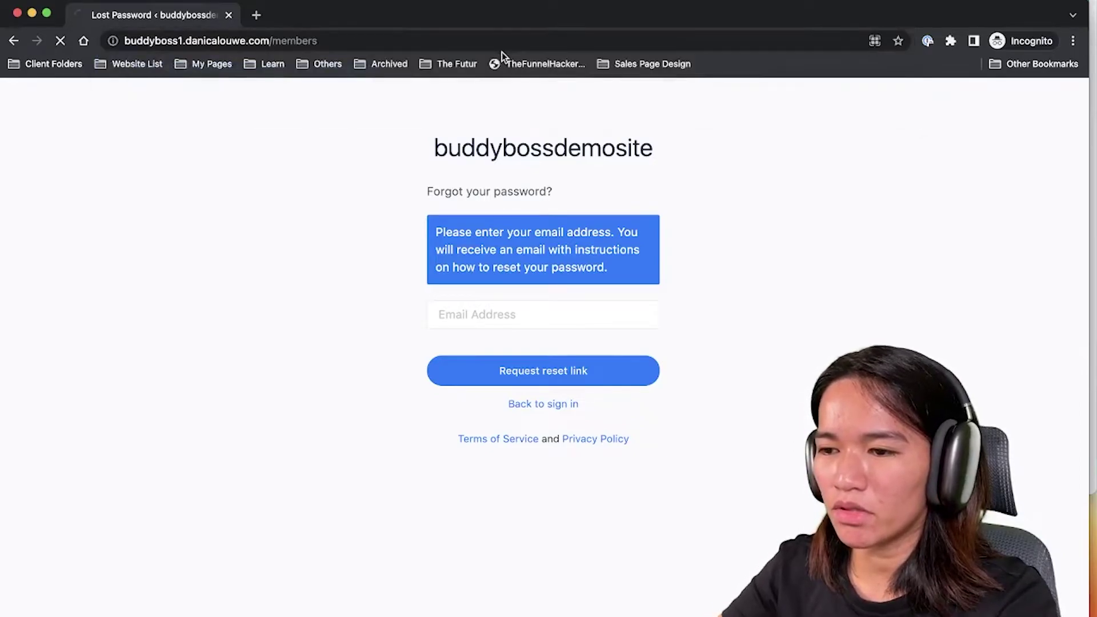
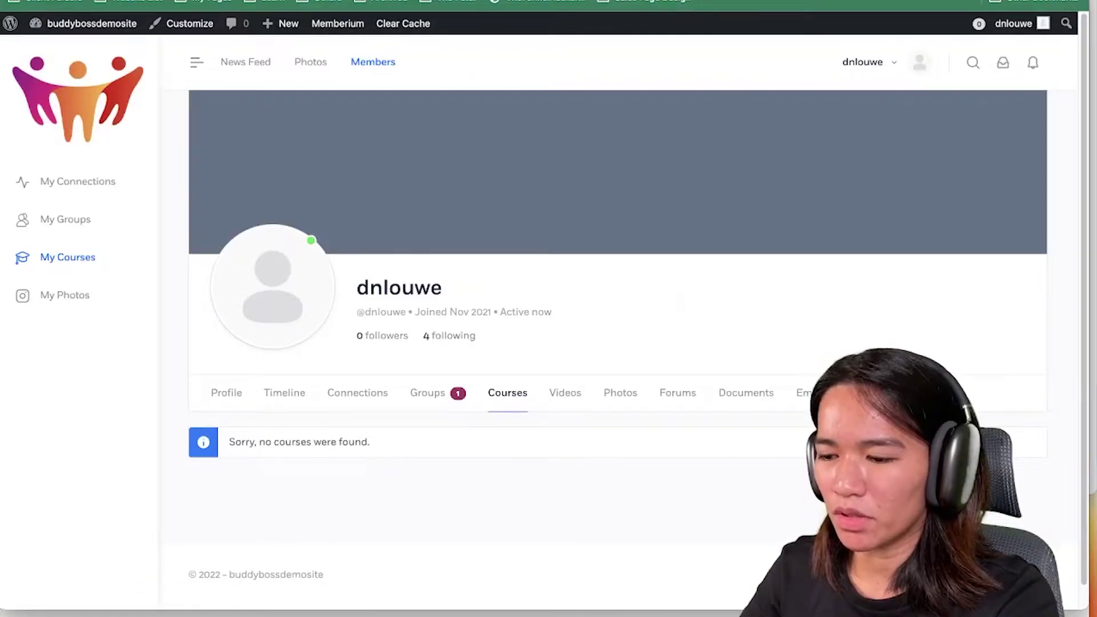
- Open the site's courses page by its address in the logged-in window
text(courses)
key(Return)
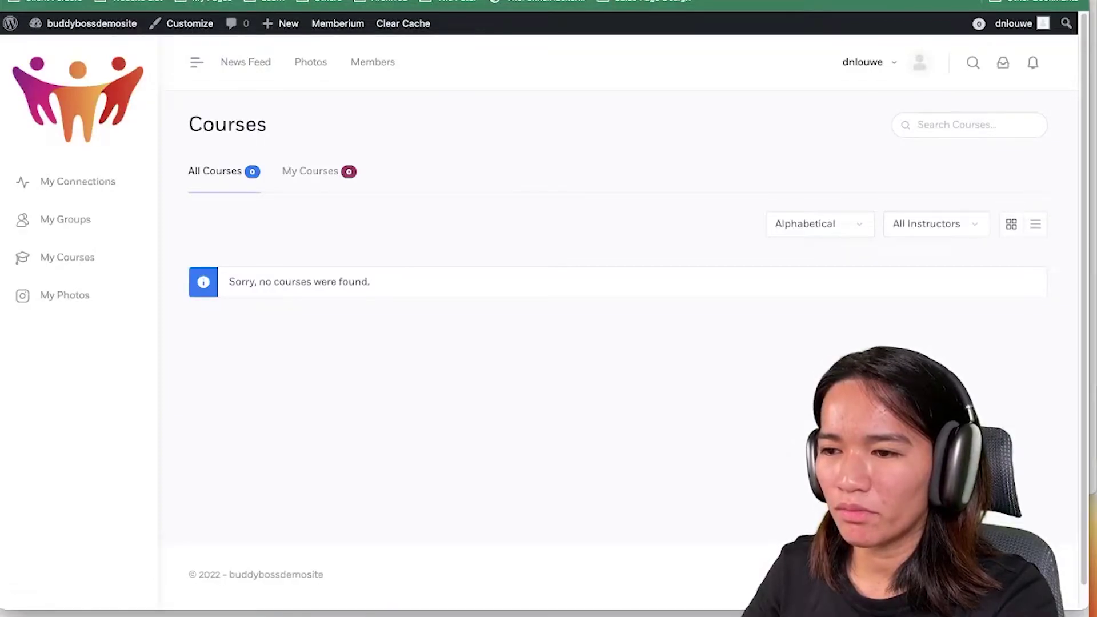
- Add the site's /courses/ URL as a second line in Public Website Content and save the settings
key(ctrl+Tab)
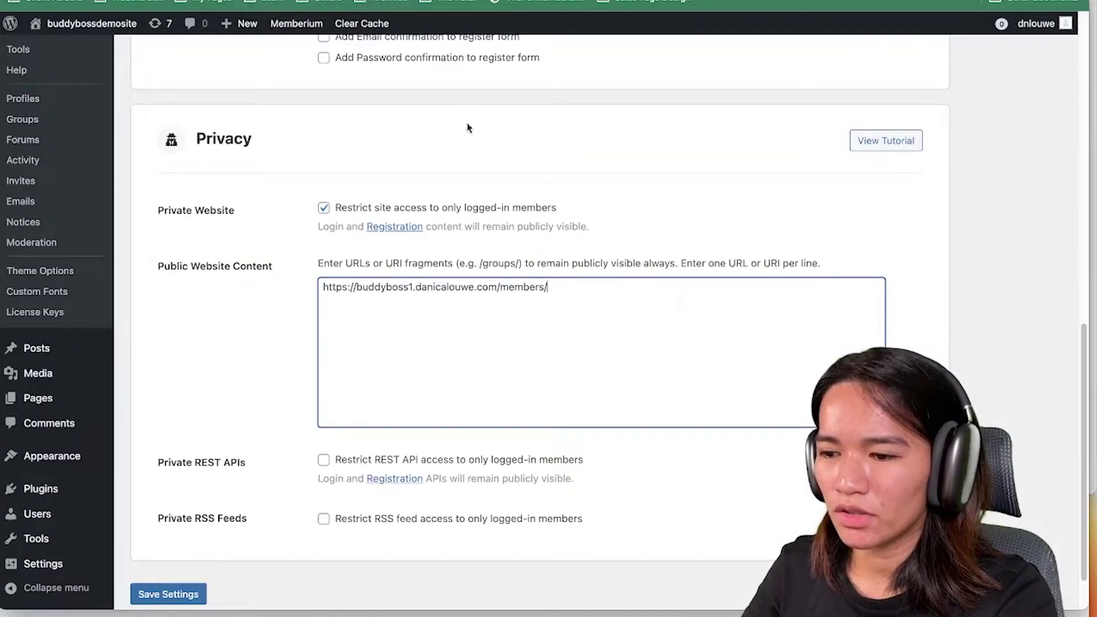
key(Return)
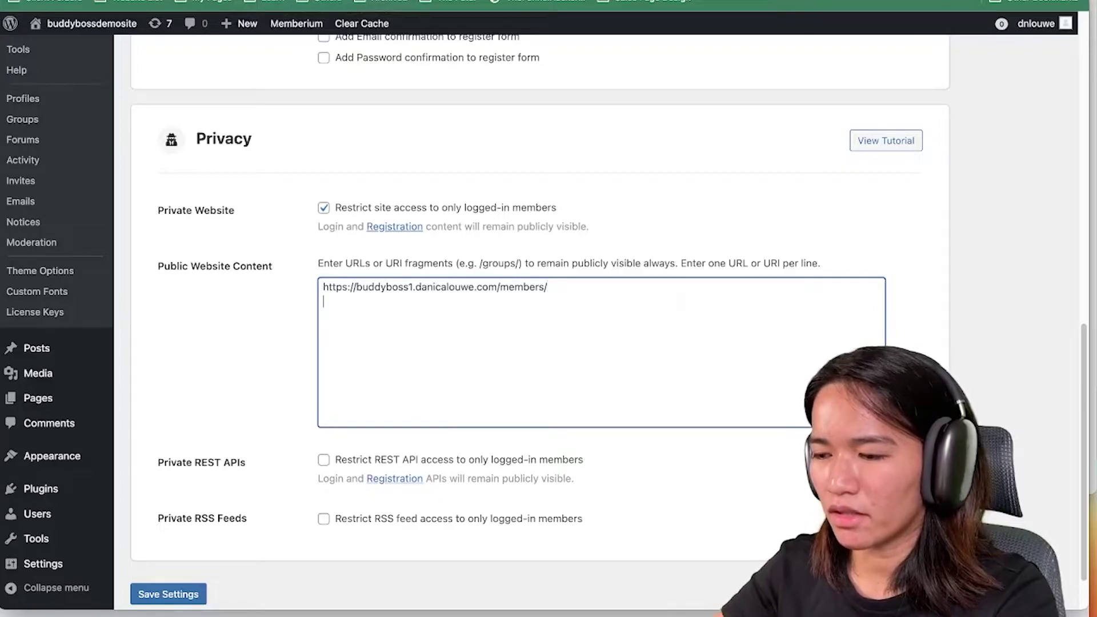
text(https://buddyboss1.danicalouwe.com/courses/)
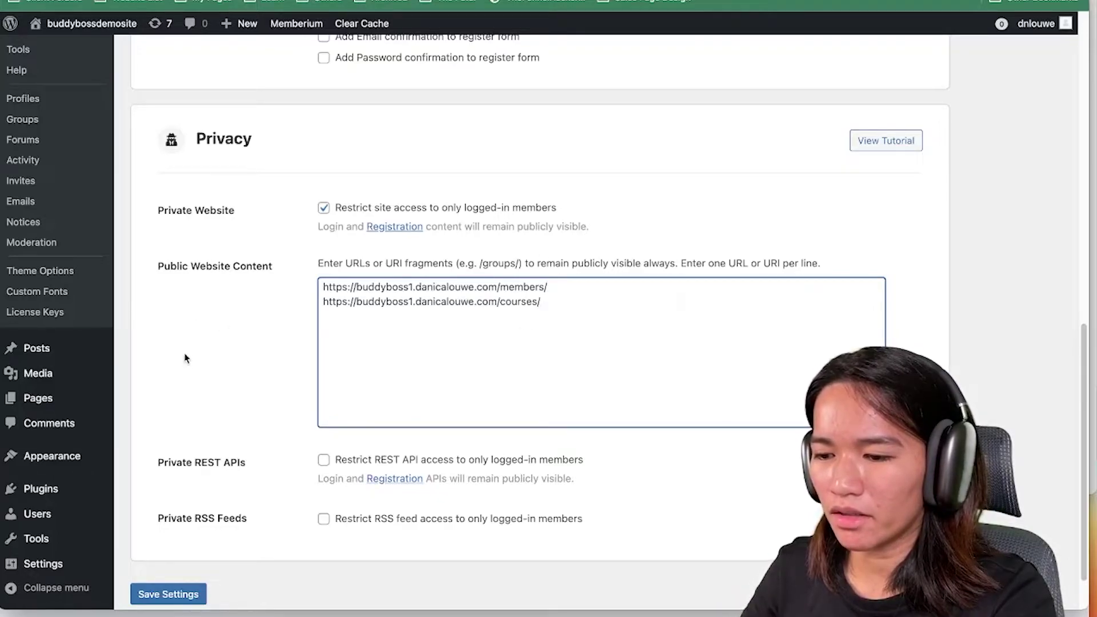
click(180, 596)
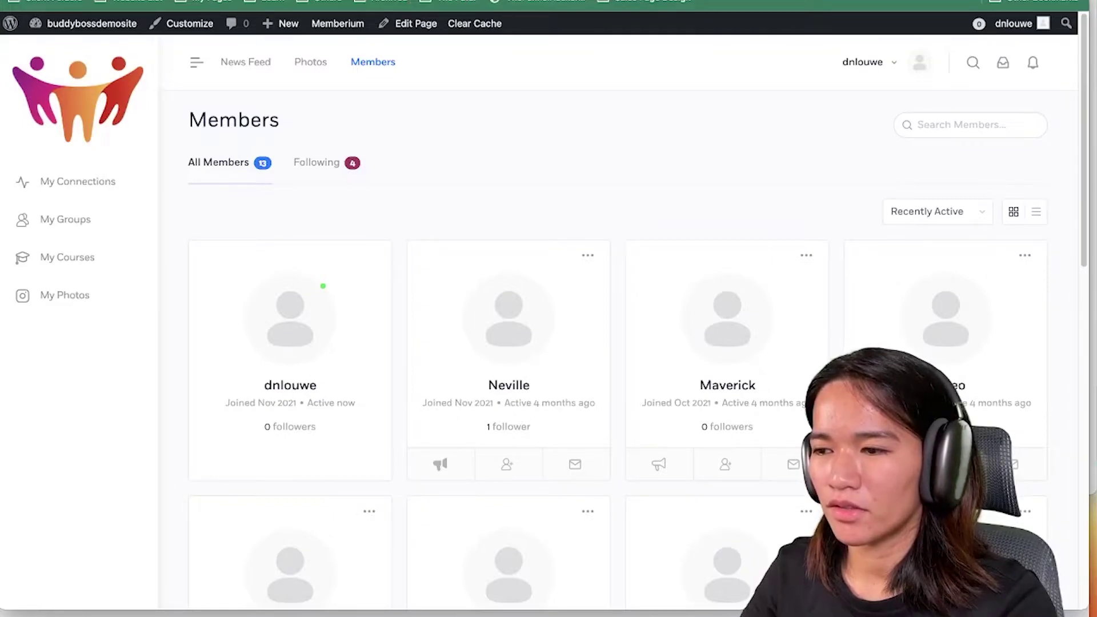
- Switch to the incognito window and open the site's /members/ page in a new tab as a logged-out visitor
key(ctrl+Up)
click(536, 45)
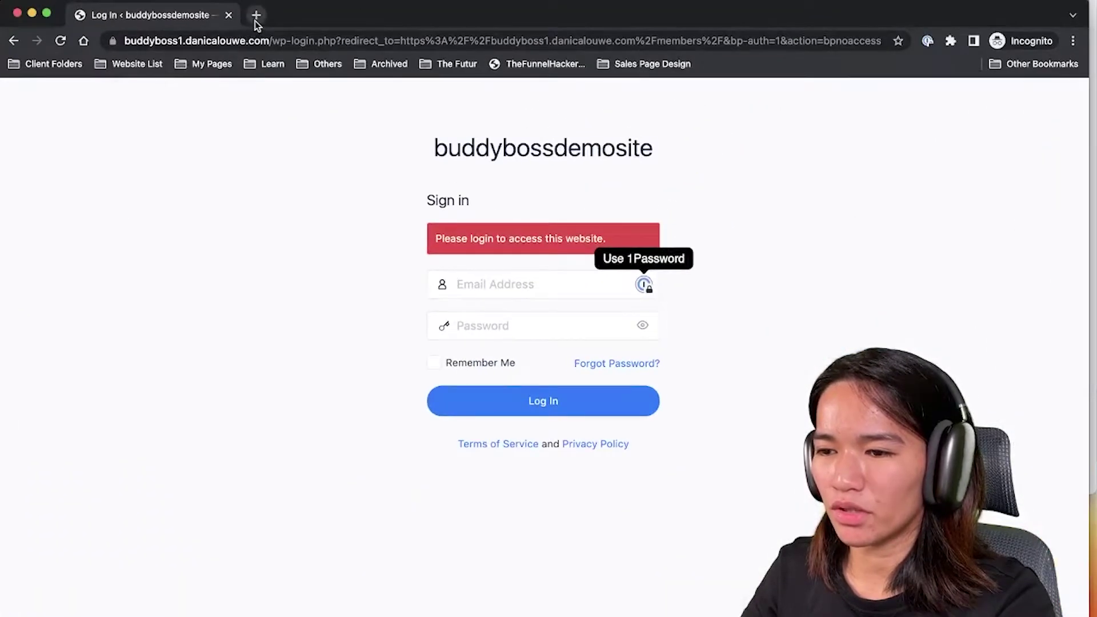
click(256, 17)
text(https://buddyboss1.danicalouwe.com/members/)
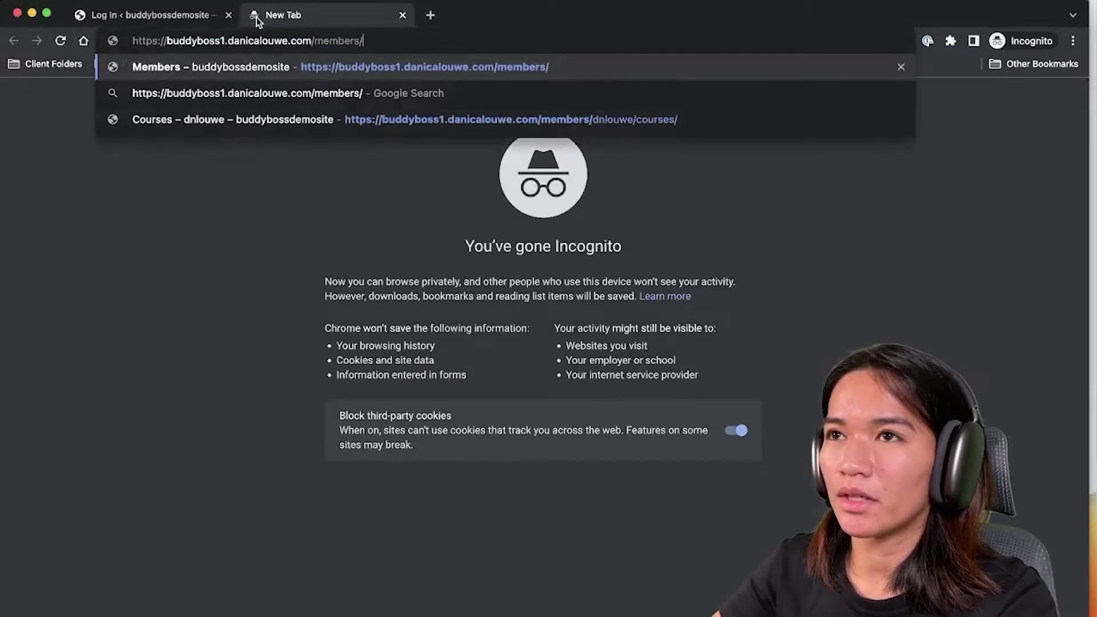
key(Return)
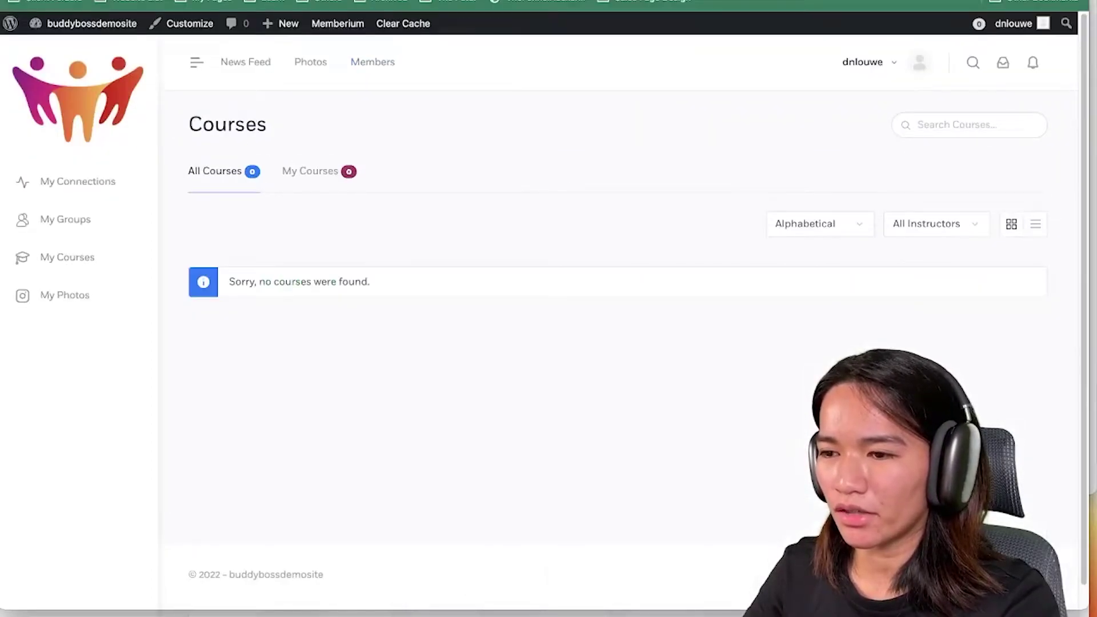
- Open the site's /courses/ page in another incognito tab to test logged-out access
key(ctrl+Up)
click(721, 135)
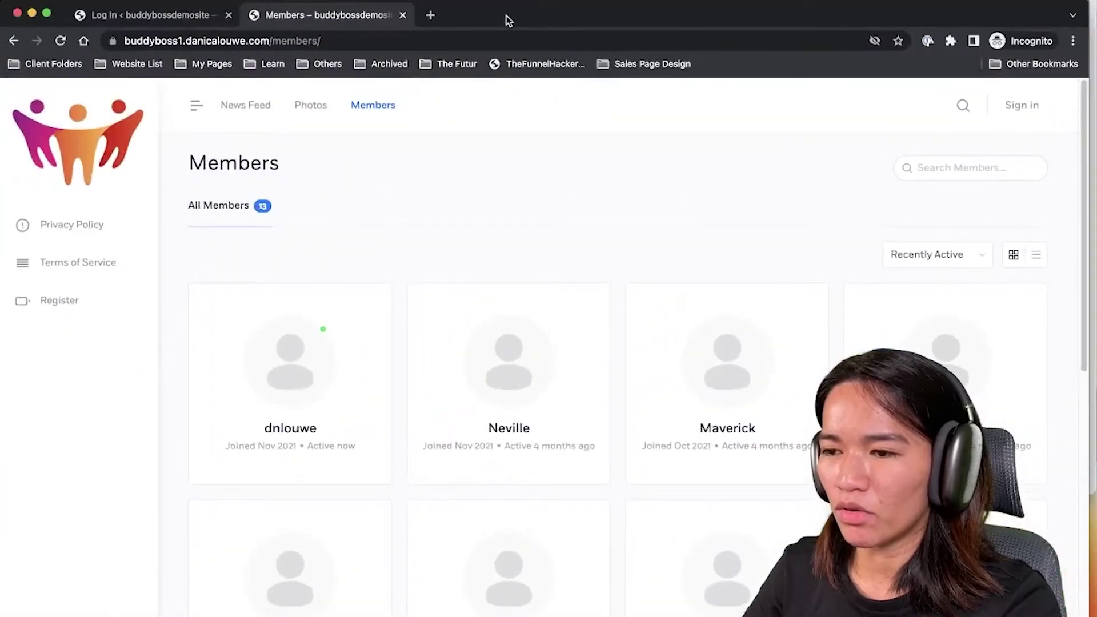
click(431, 16)
text(buddyboss1.danicalouwe.com/courses/)
key(Return)
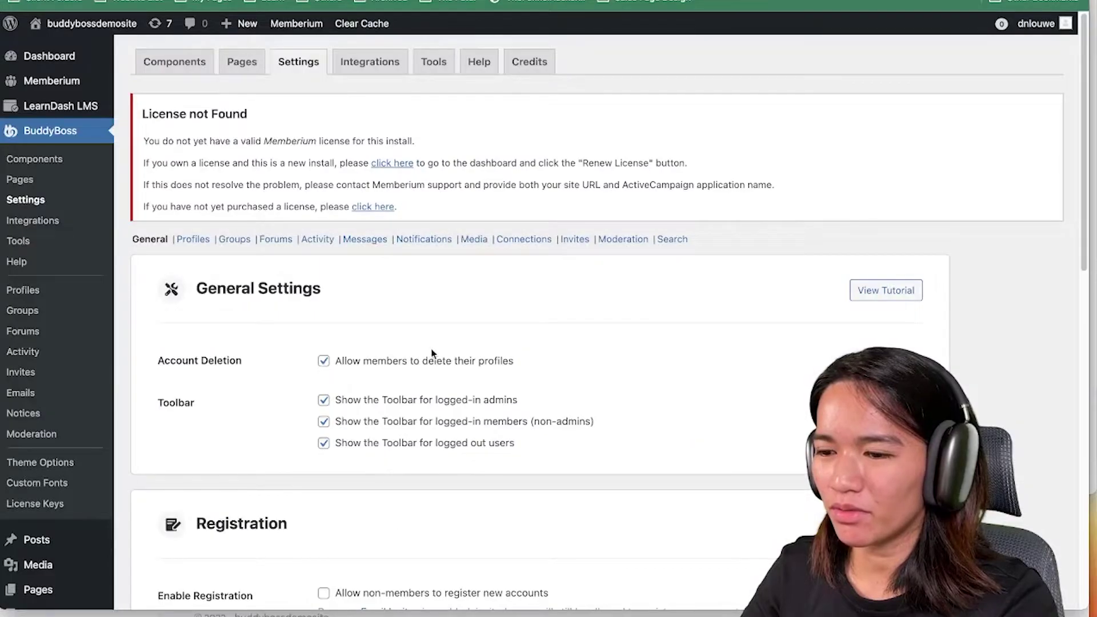
- Clear both URLs from Public Website Content in the logged-in window's BuddyBoss privacy settings and save the settings
scroll(434, 355, down, 10)
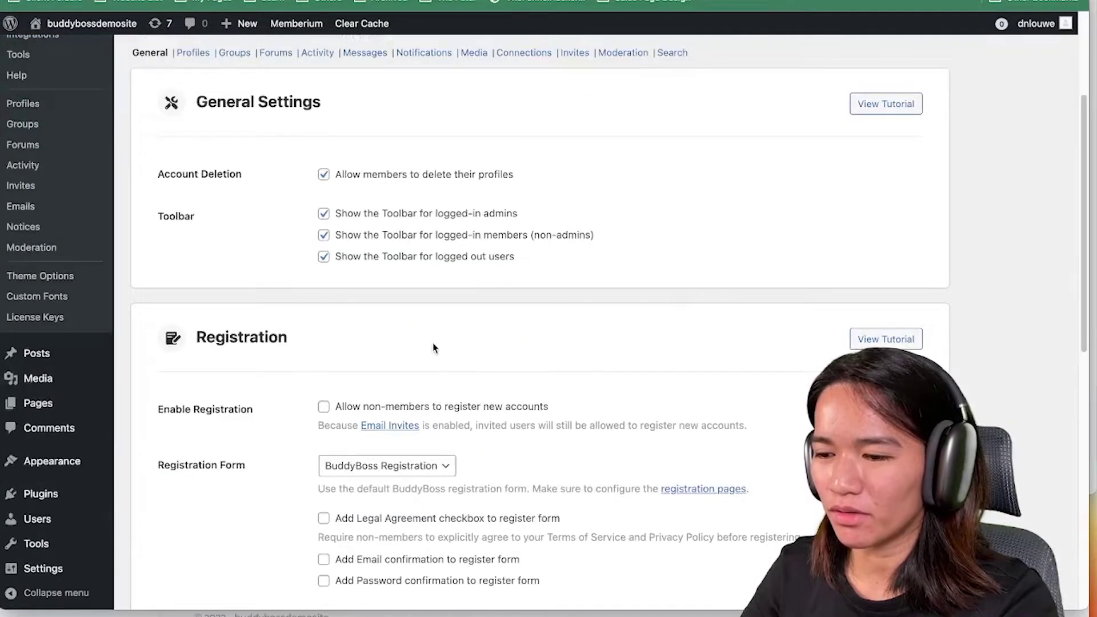
scroll(432, 383, down, 3)
click(495, 338)
key(ctrl+a)
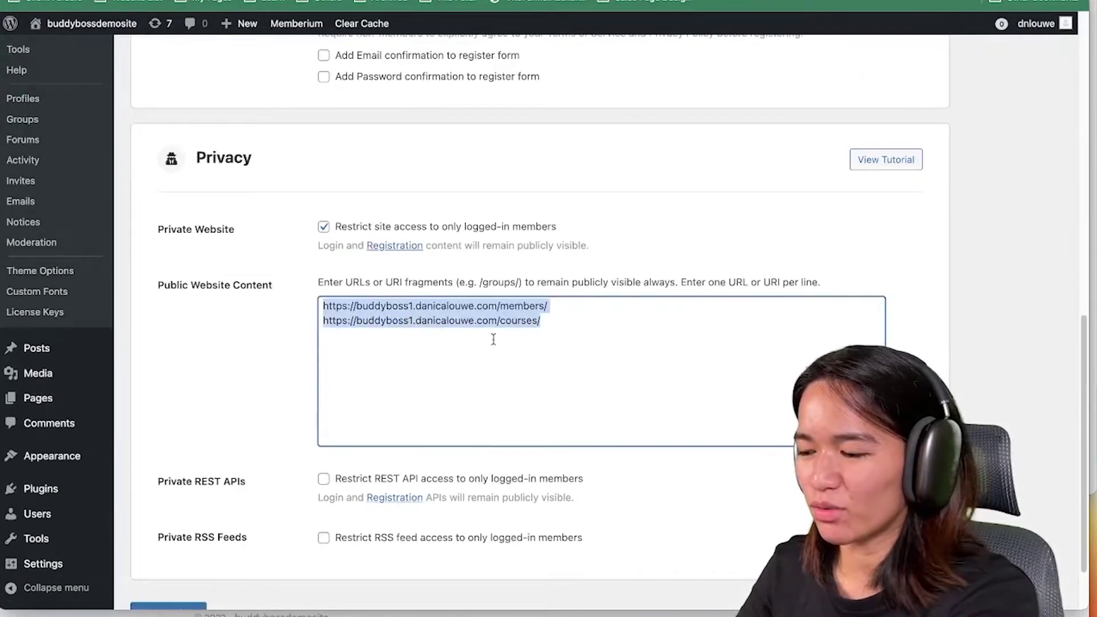
key(BackSpace)
scroll(306, 297, down, 2)
click(189, 568)
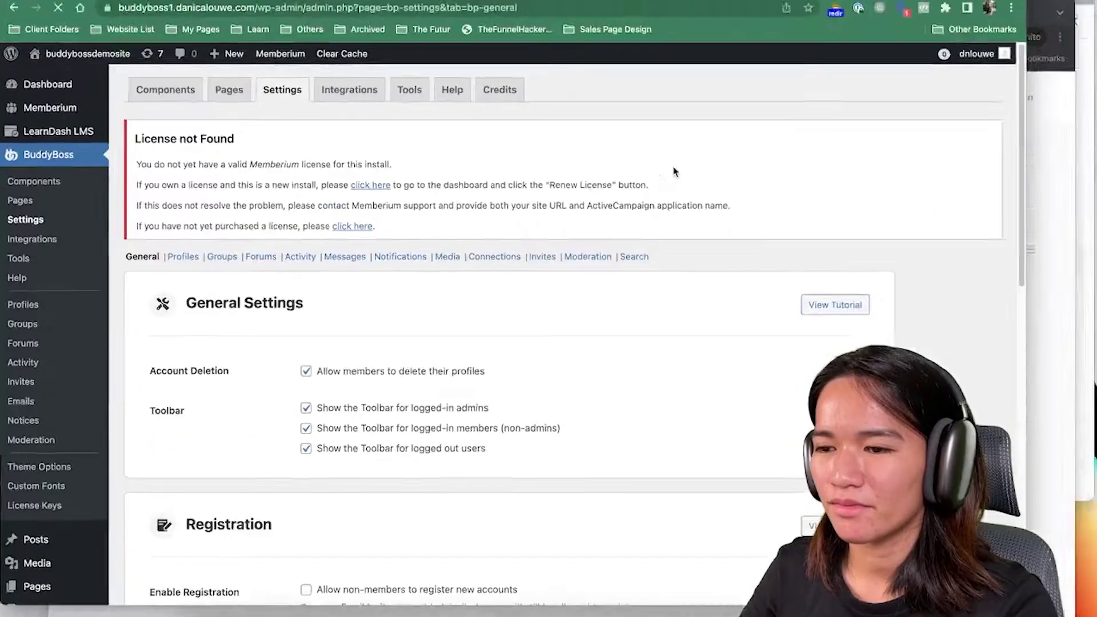
- Reload the Courses and Members pages in the incognito window to recheck logged-out access
key(ctrl+Up)
click(611, 169)
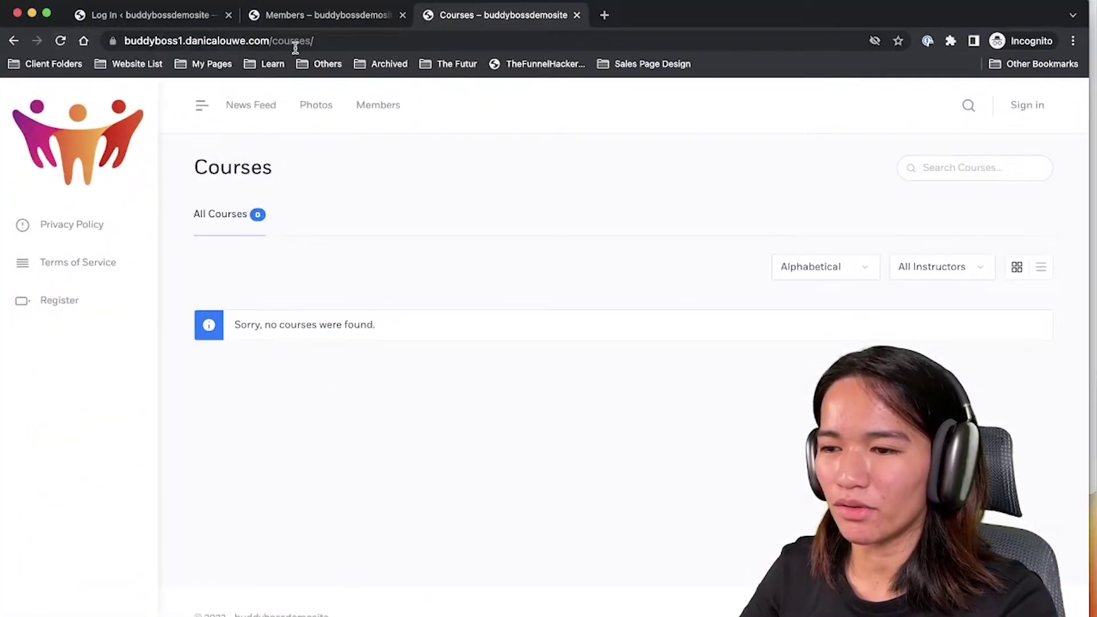
click(60, 41)
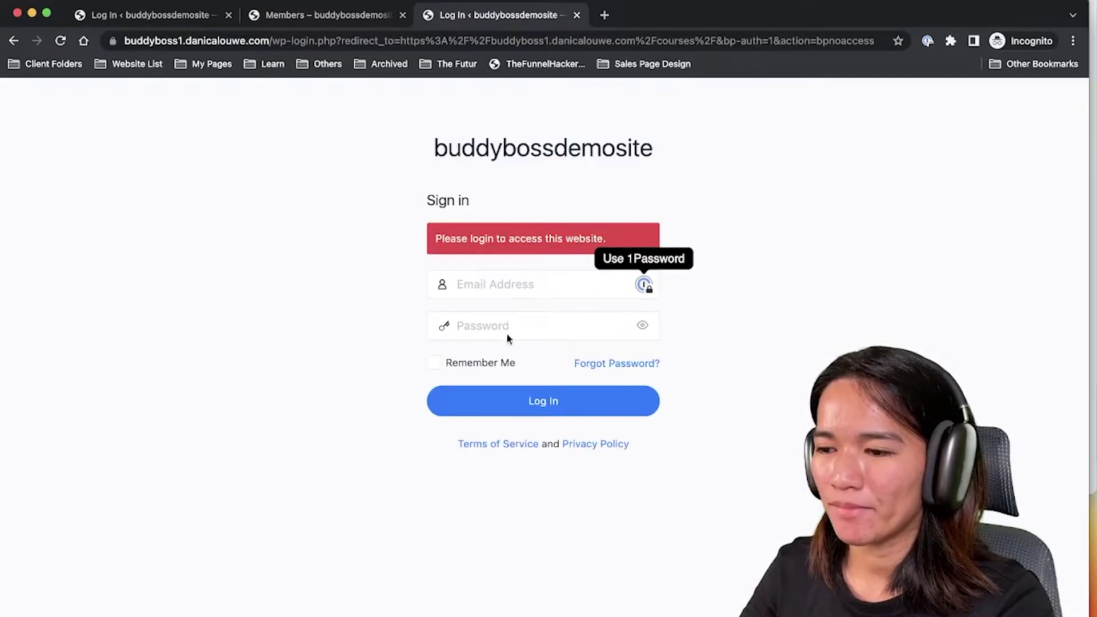
click(315, 15)
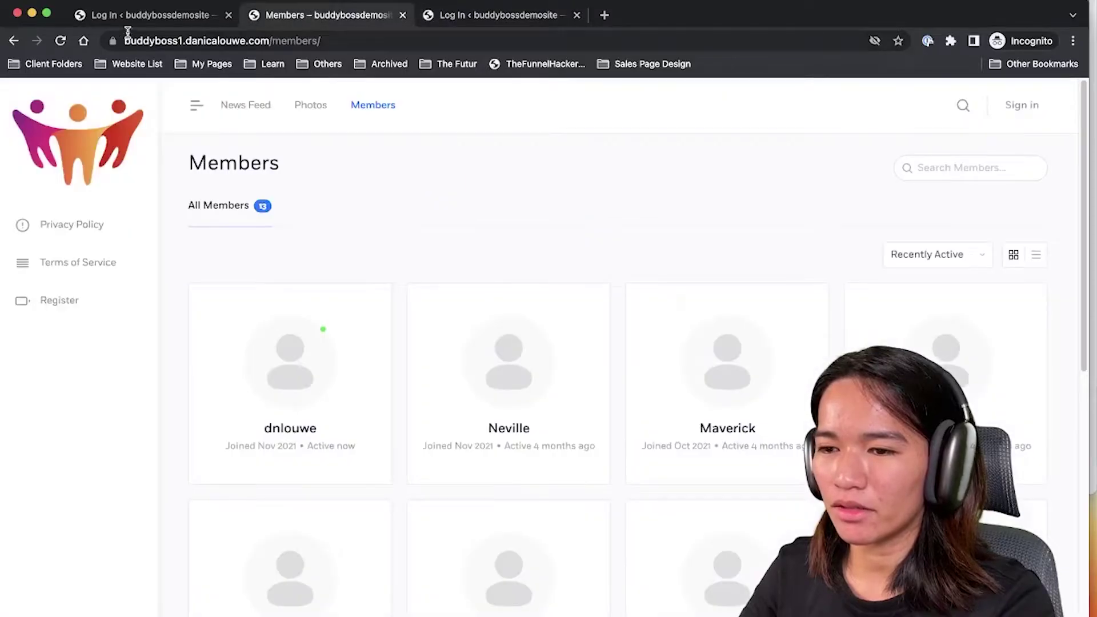
click(62, 40)
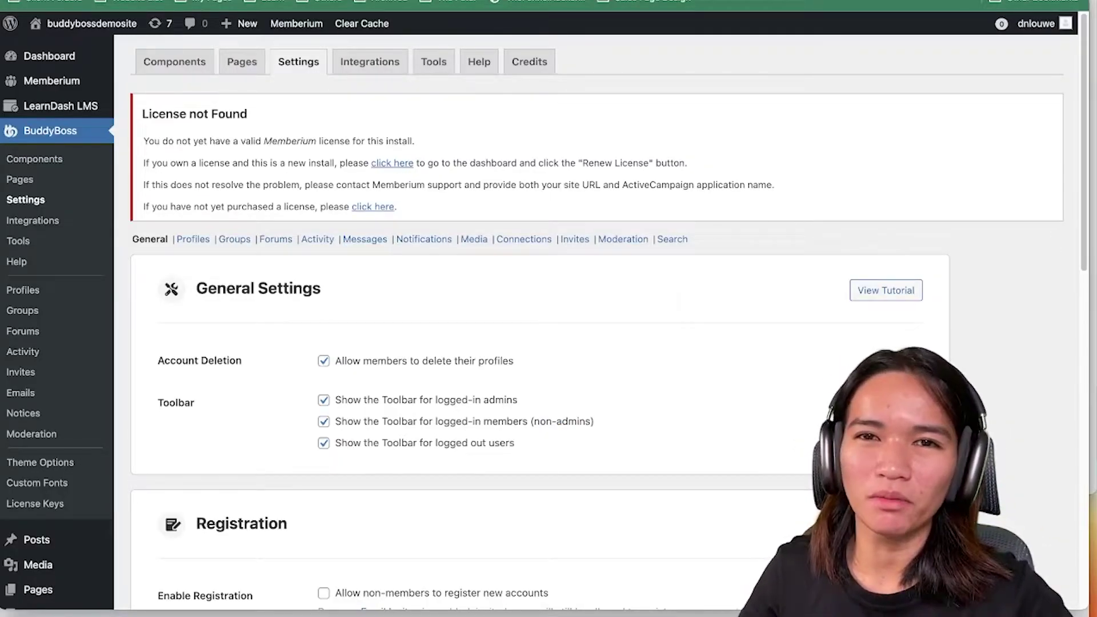
- Turn off restricting site access to only logged-in members in the BuddyBoss privacy settings and save
scroll(663, 340, down, 9)
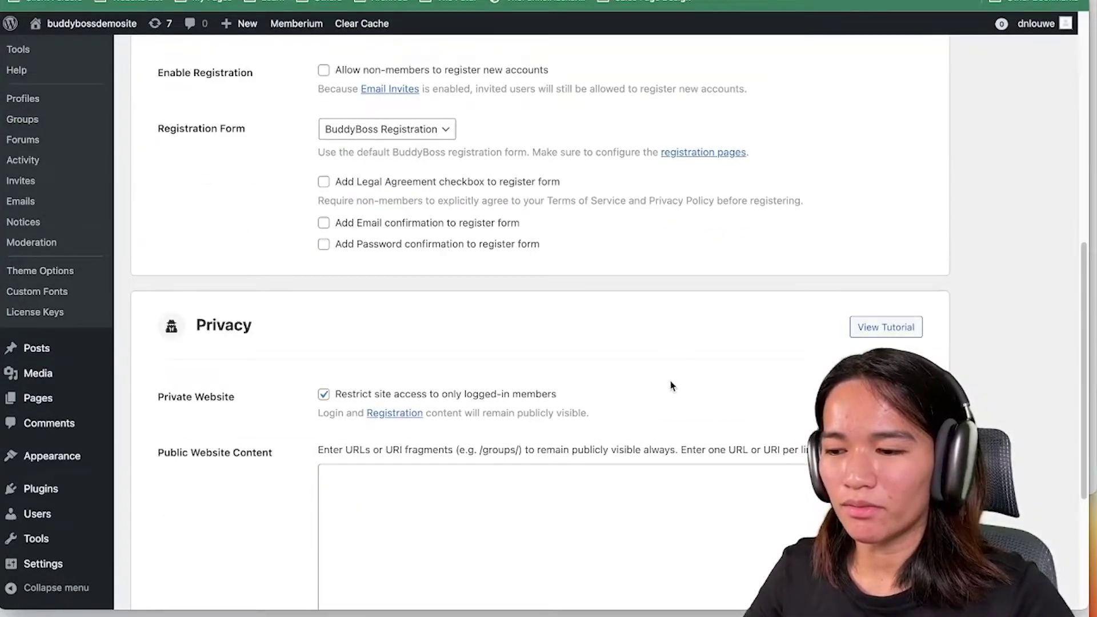
scroll(674, 391, down, 4)
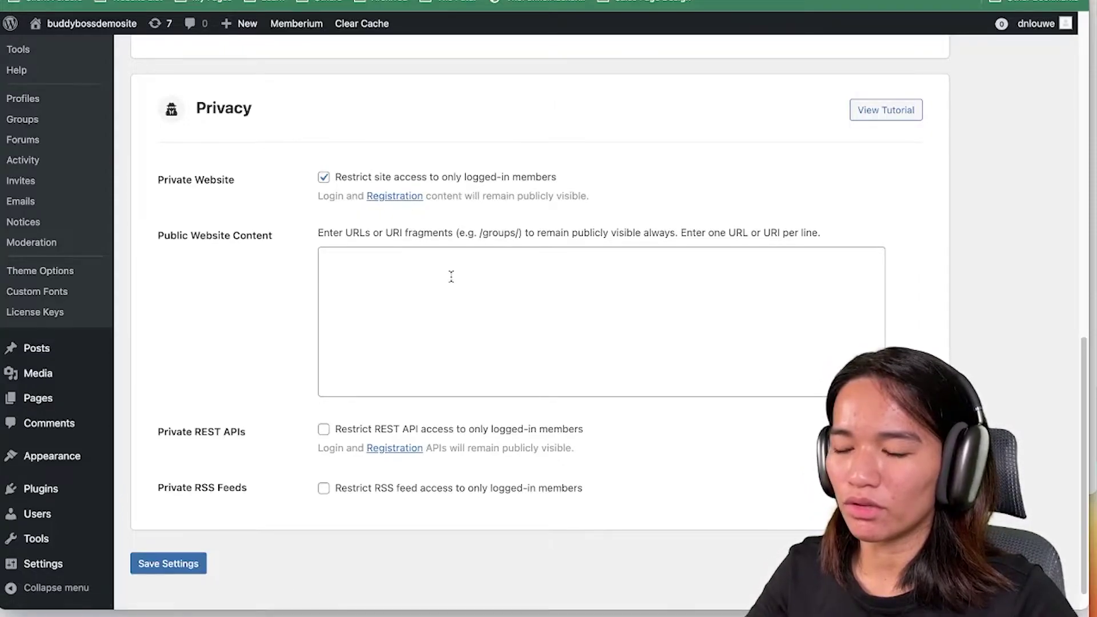
click(323, 178)
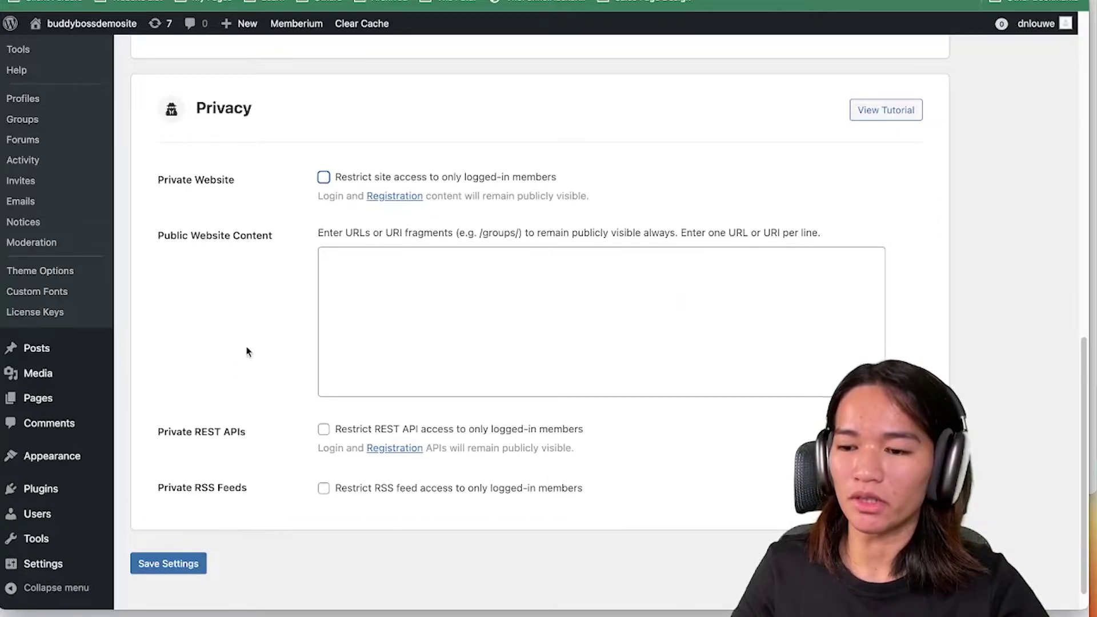
click(179, 564)
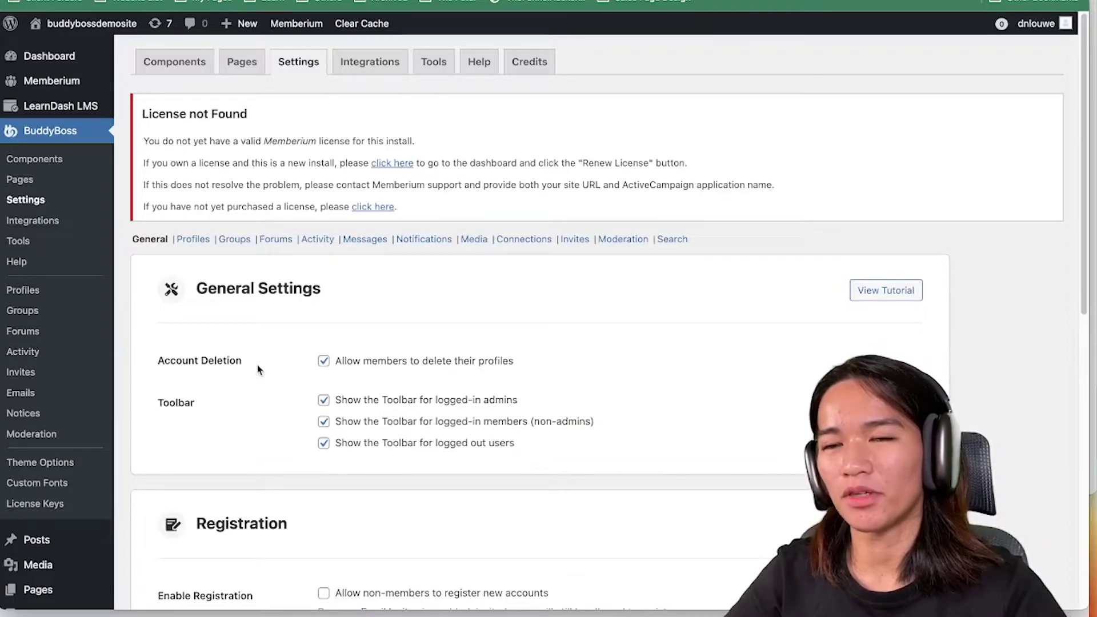
- Enable Site Lock under Memberium's Site Security restrictions and update the options
mouse_move(66, 83)
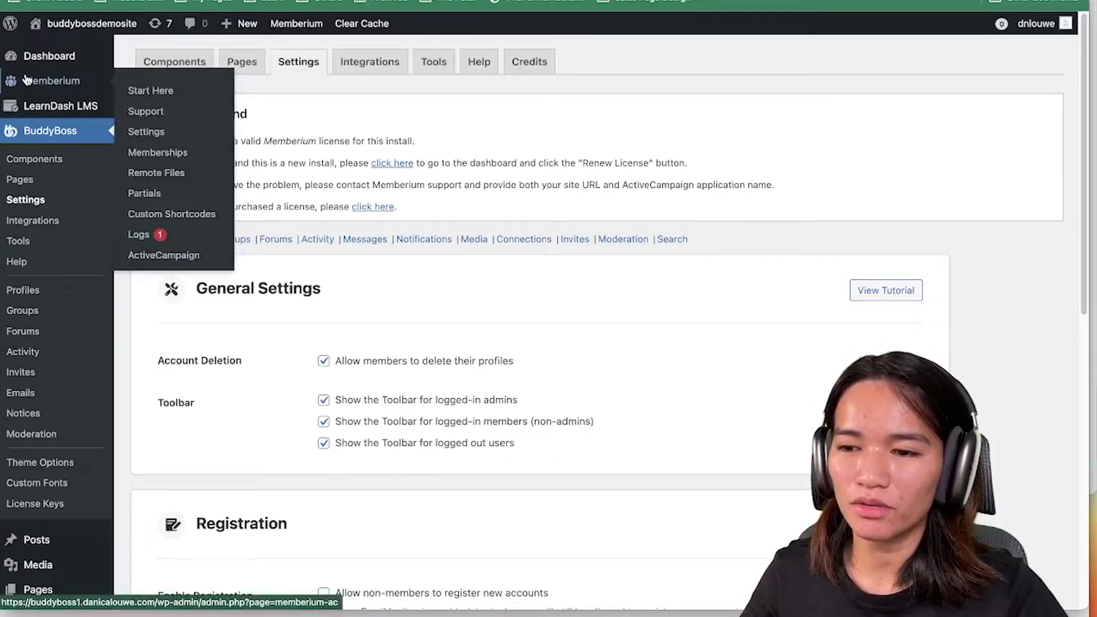
click(150, 132)
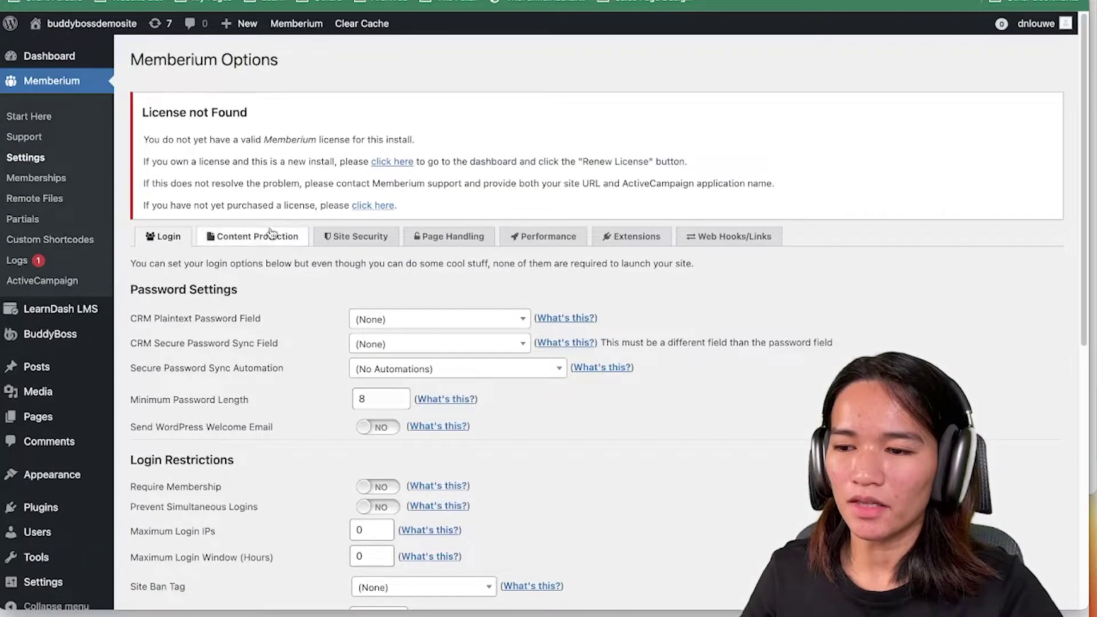
click(354, 236)
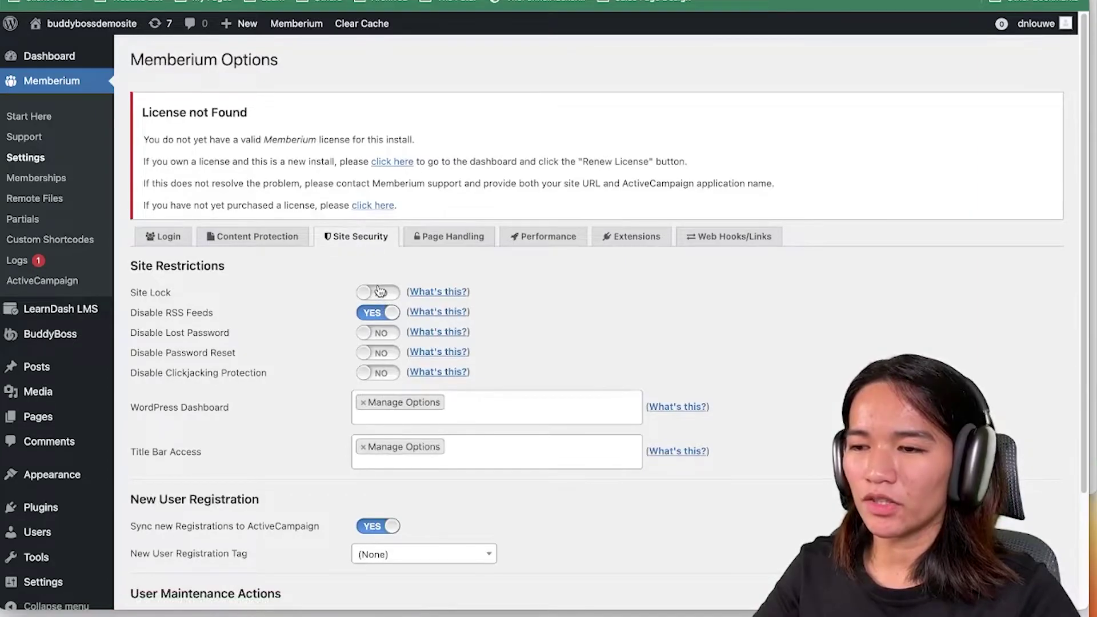
scroll(380, 291, down, 2)
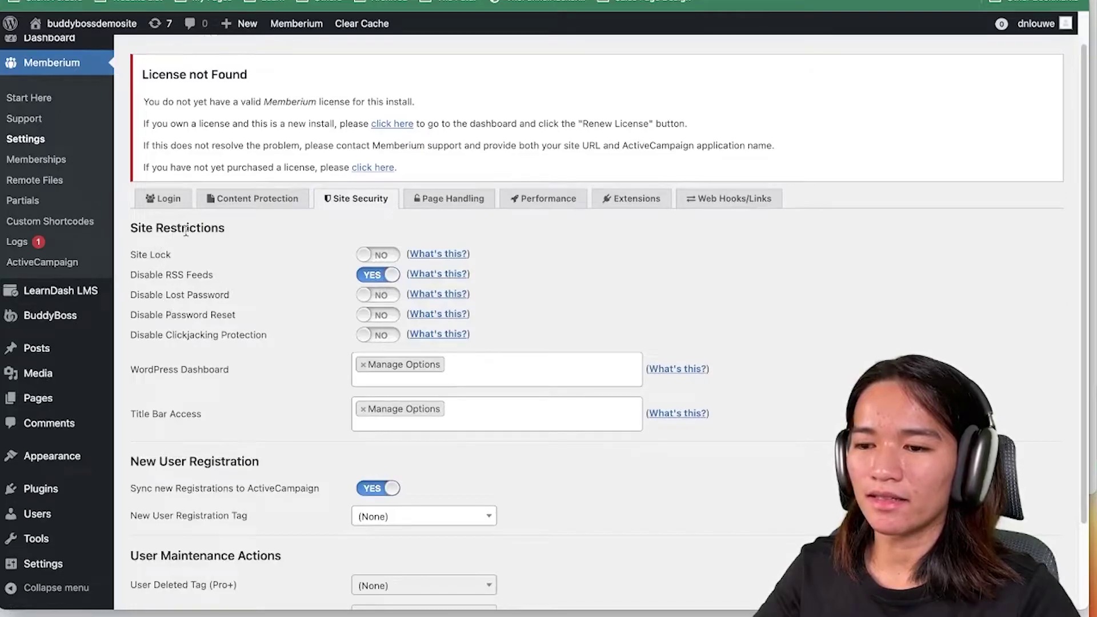
scroll(193, 273, down, 1)
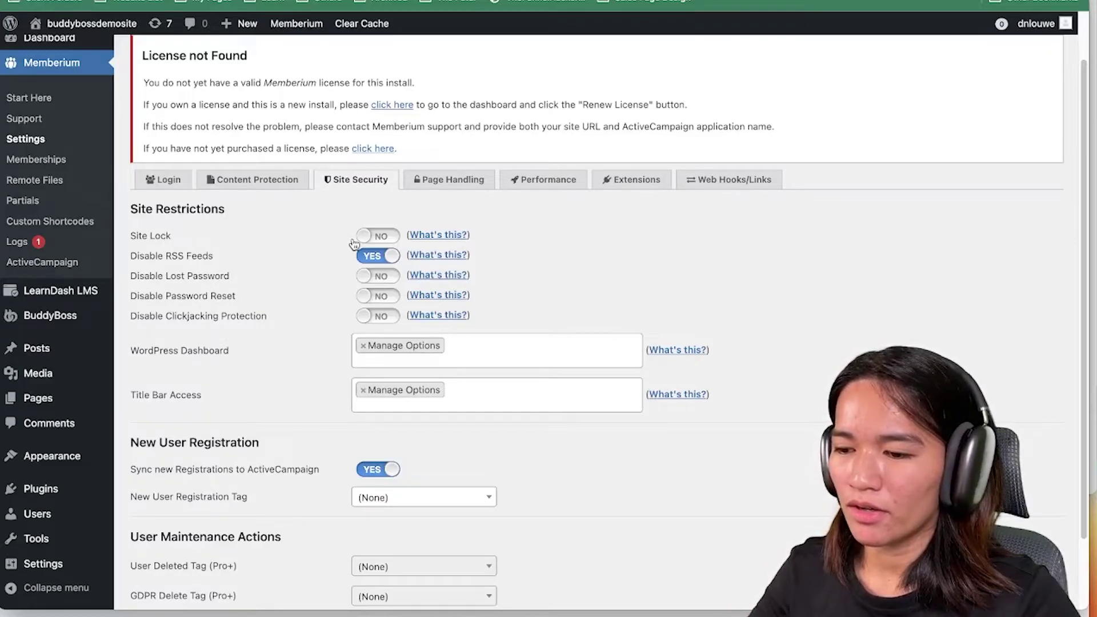
click(379, 236)
scroll(314, 252, down, 3)
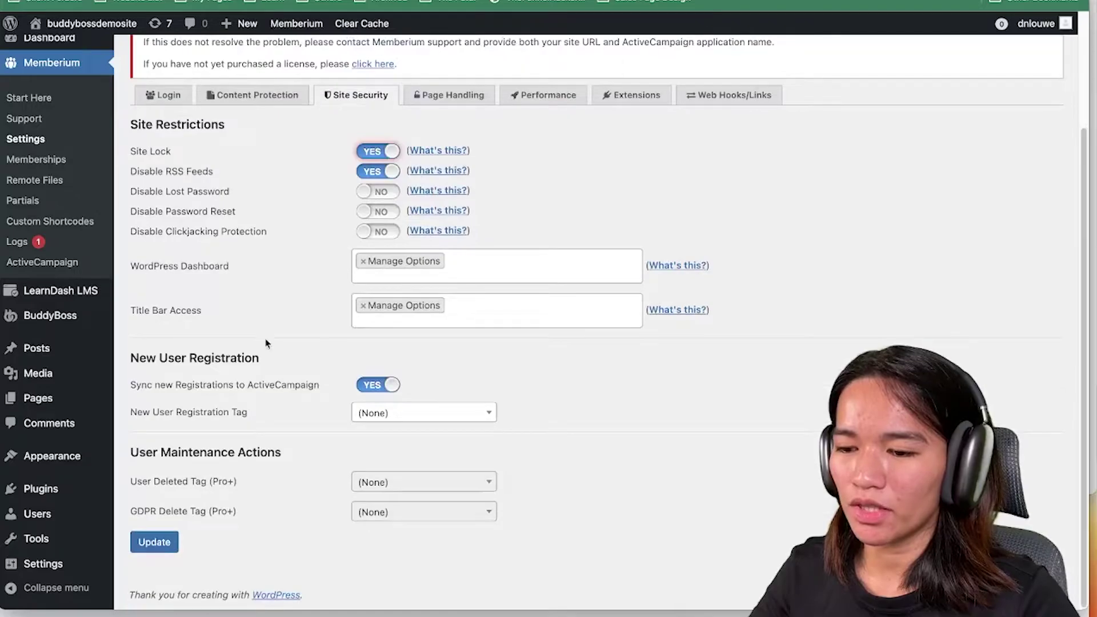
click(155, 548)
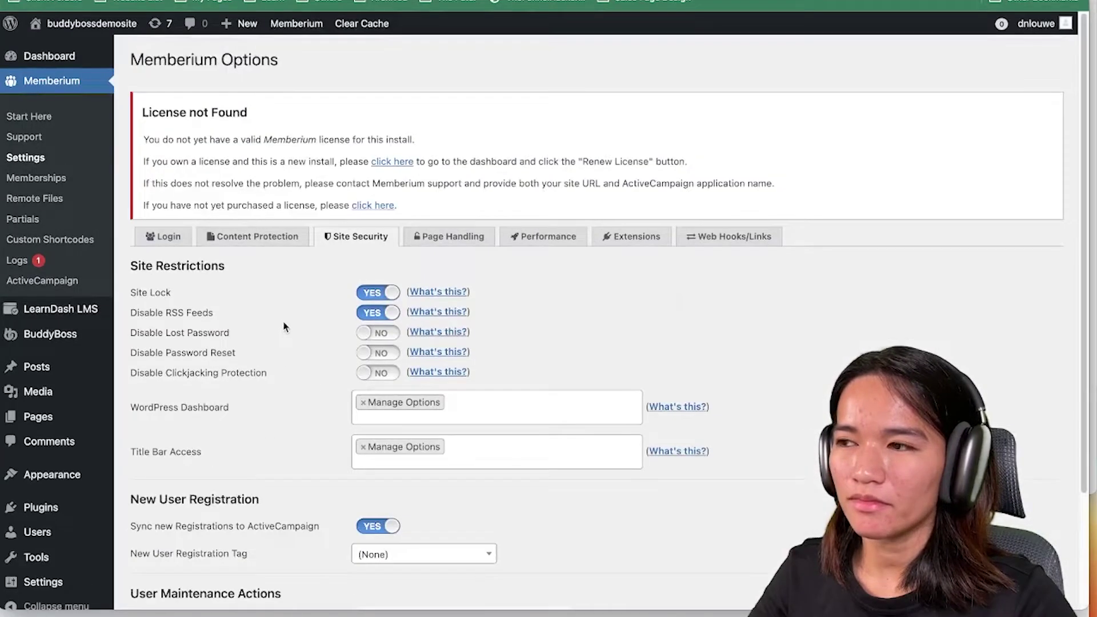
- Switch to the incognito window and try to open the site's /members/ page by its address while logged out
key(ctrl+Up)
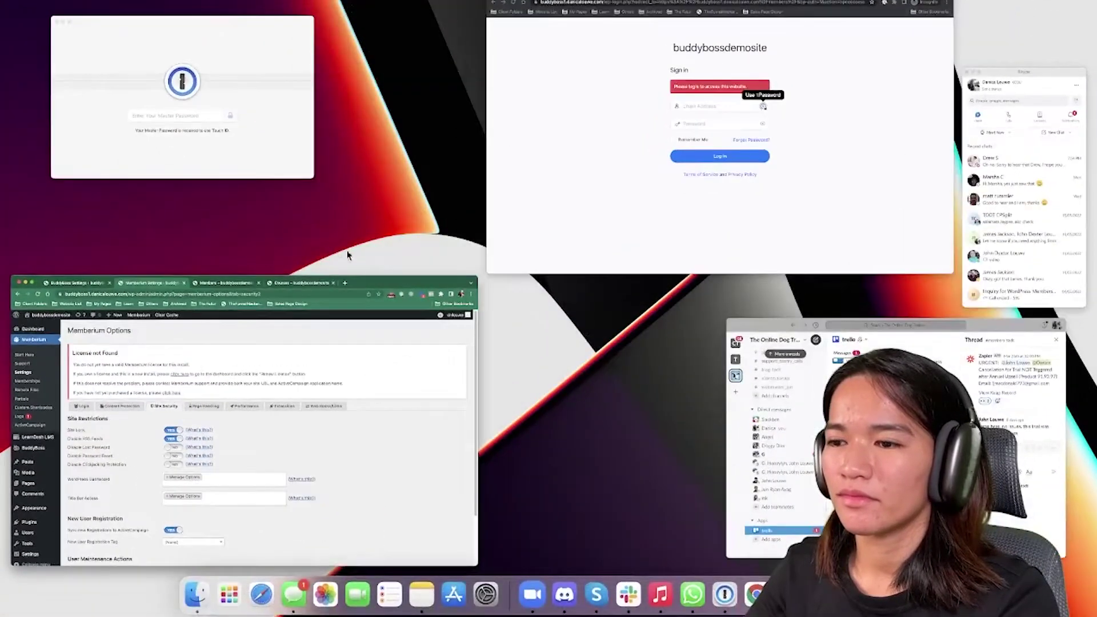
click(686, 243)
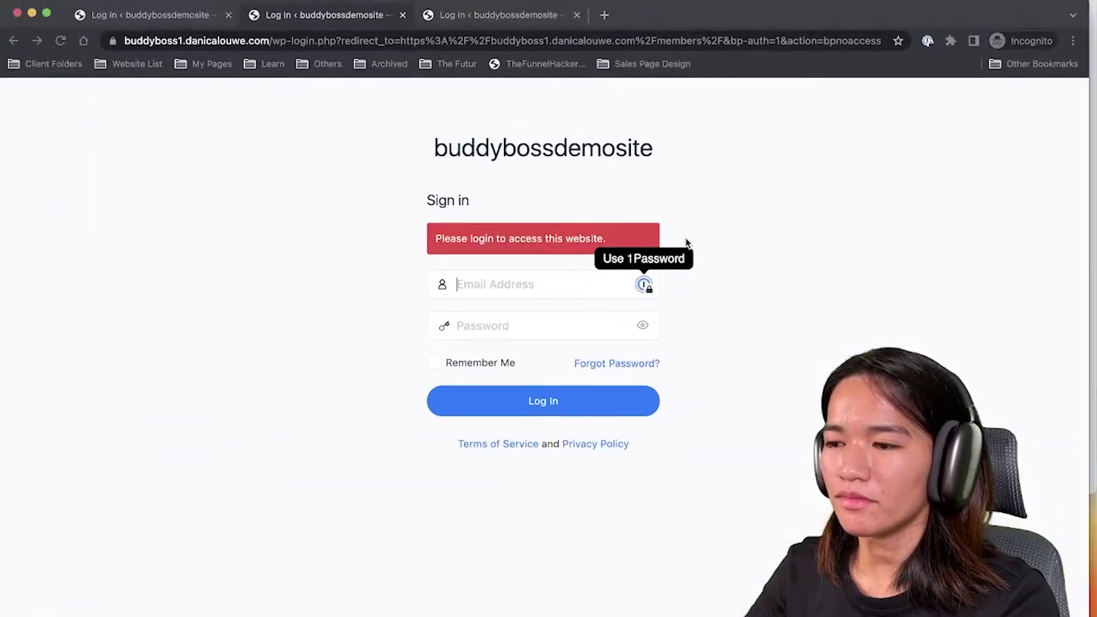
click(522, 22)
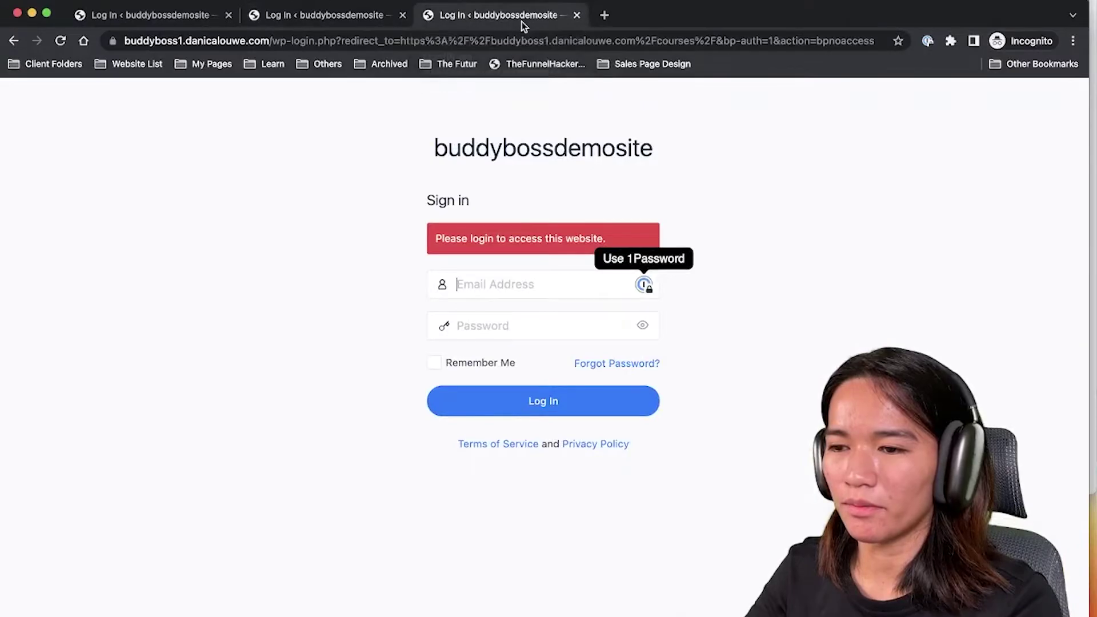
click(513, 40)
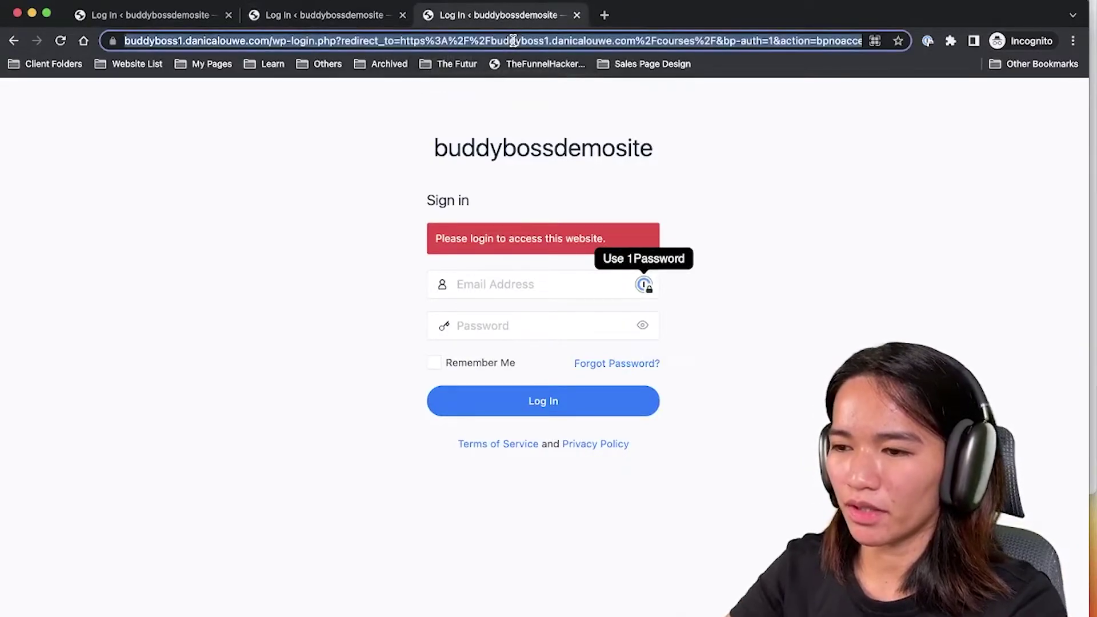
click(280, 40)
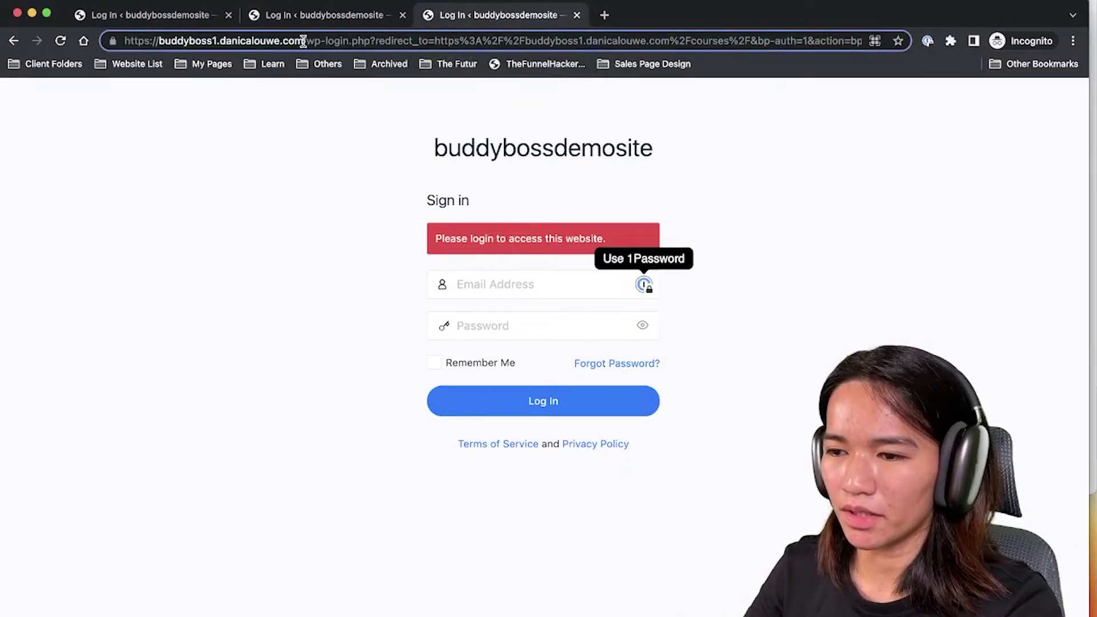
drag(304, 40, 75, 40)
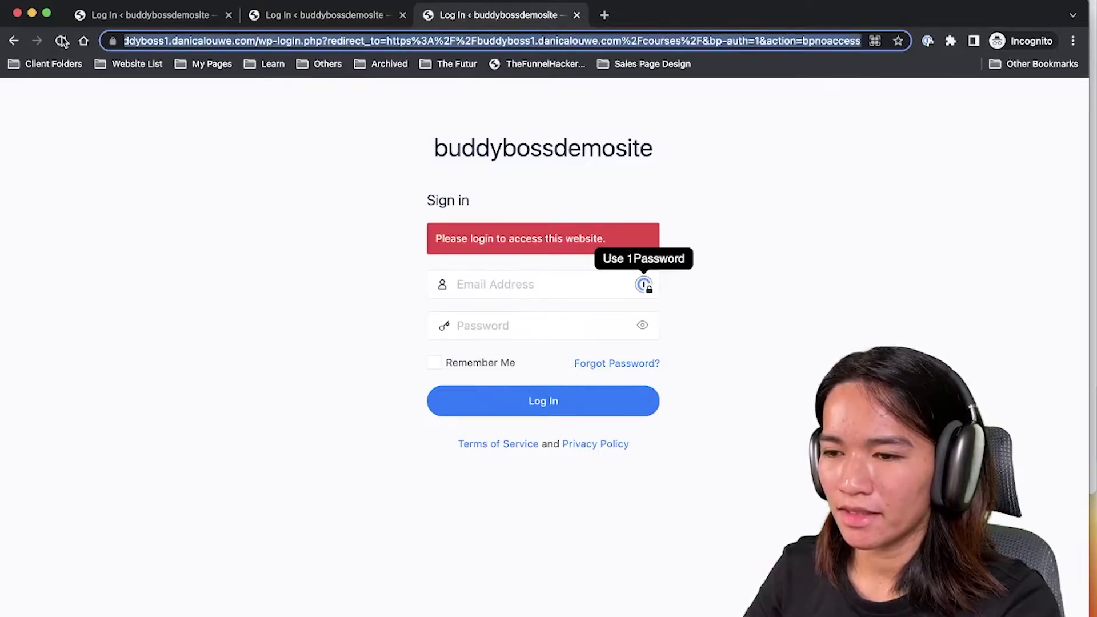
key(shift+End)
key(BackSpace)
text(member)
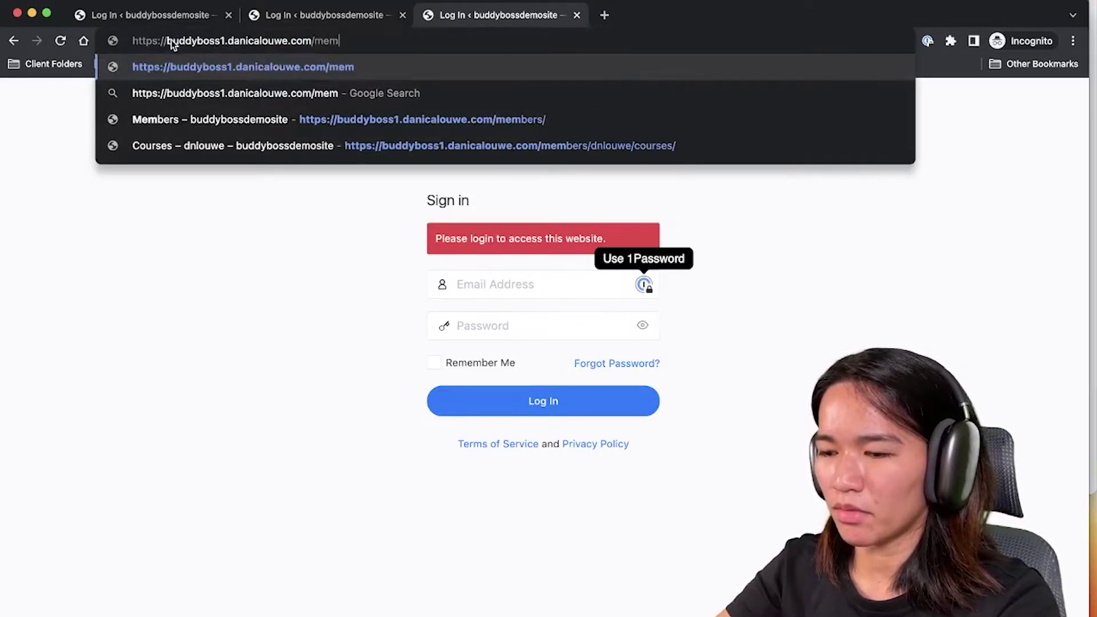
key(Down)
key(Down)
key(Return)
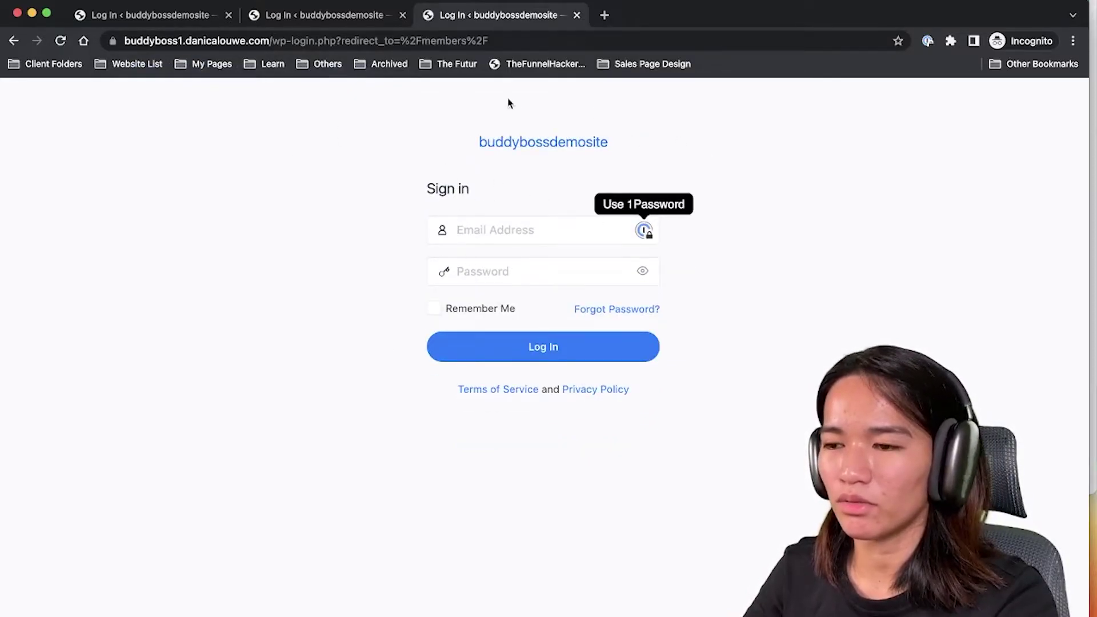
- Compare the BuddyBoss restriction login page with the Site Lock login page across the incognito tabs, examining the notice above the sign-in form
click(341, 17)
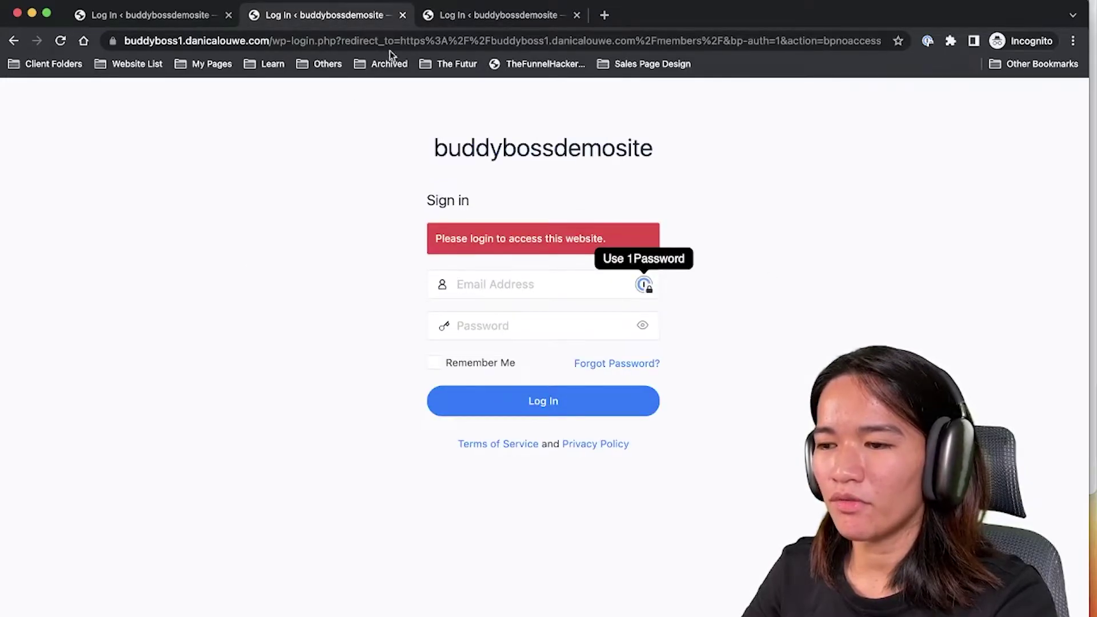
click(471, 23)
click(328, 26)
click(350, 194)
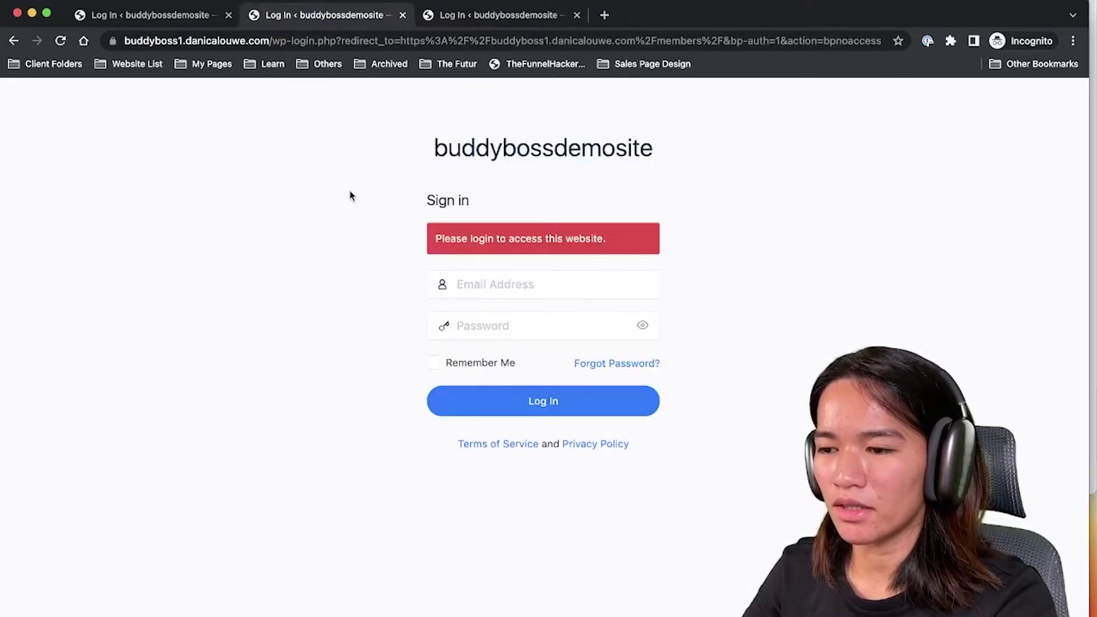
drag(432, 240, 624, 240)
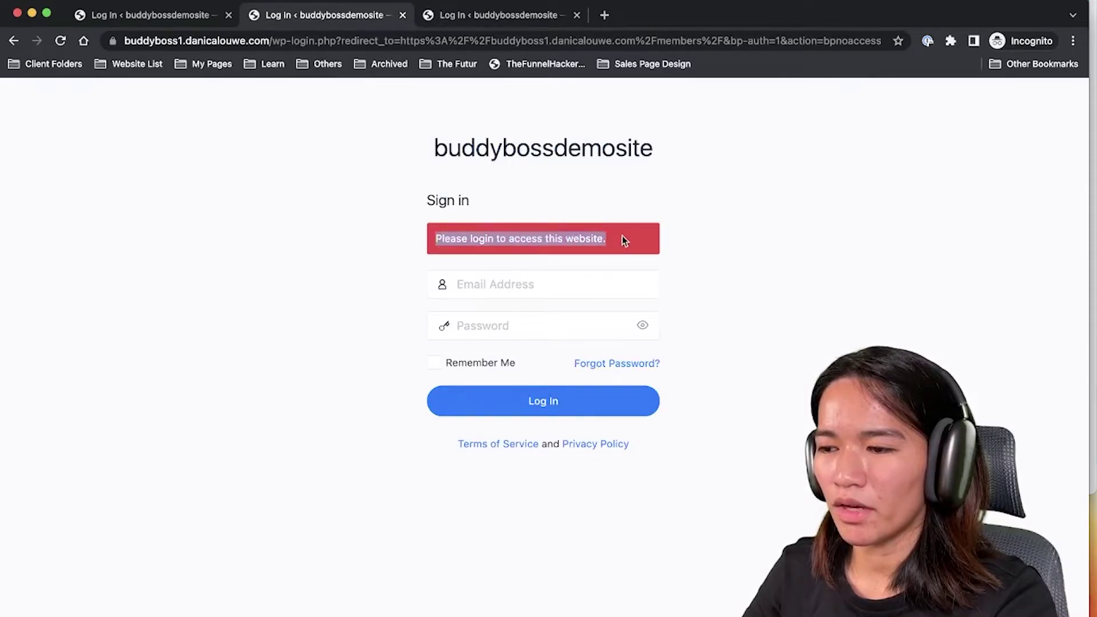
click(740, 215)
click(514, 15)
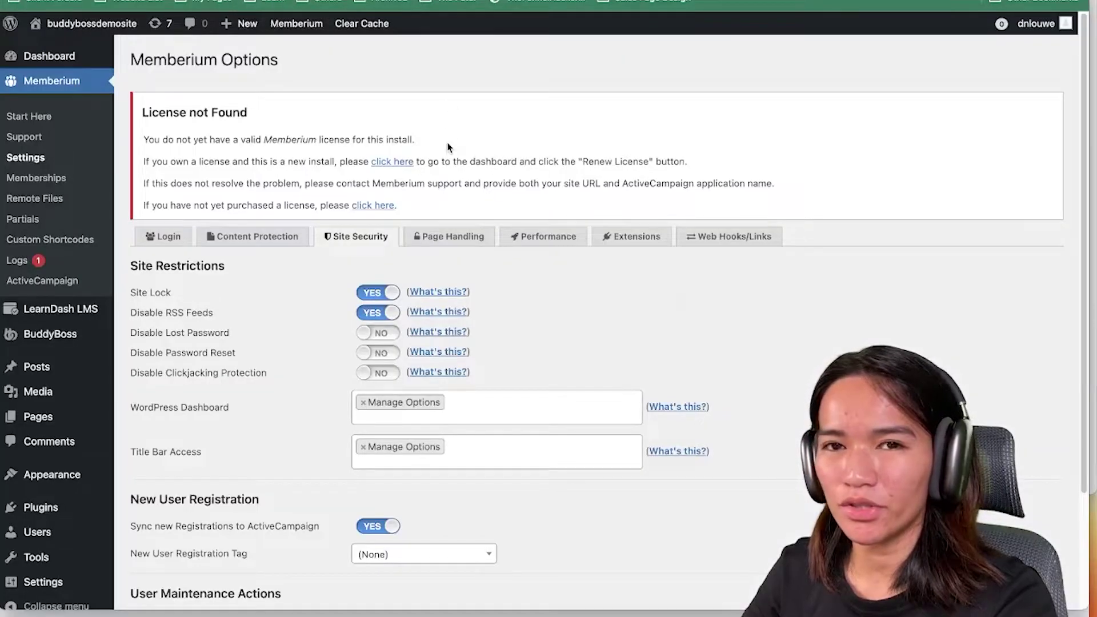
- Switch back to the Memberium options and examine the Login Page option in the Login settings
scroll(663, 331, down, 2)
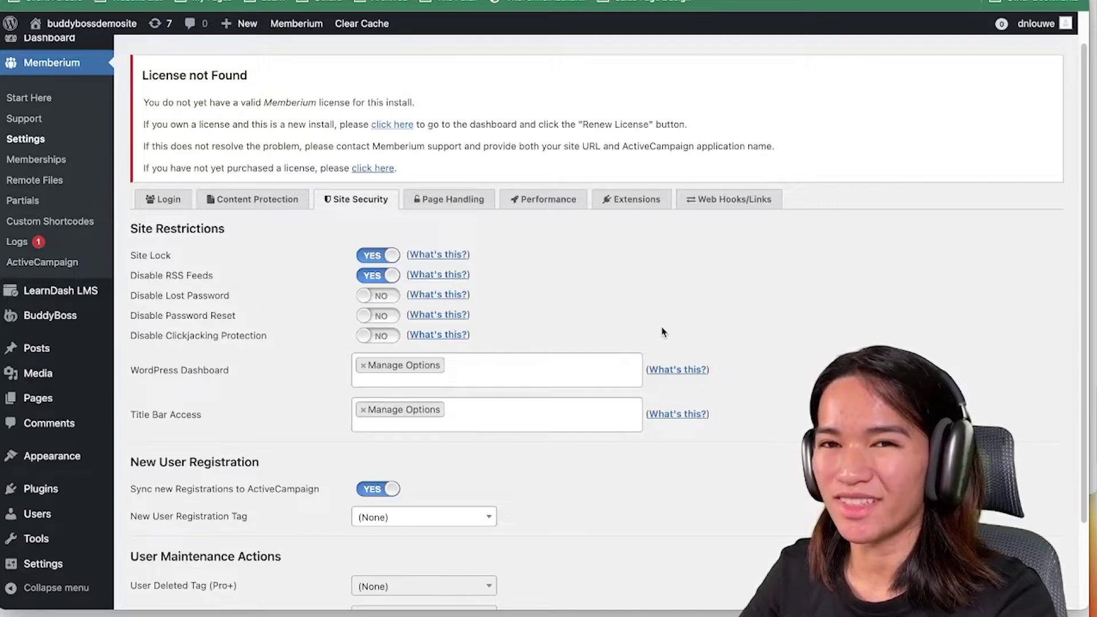
scroll(663, 332, down, 2)
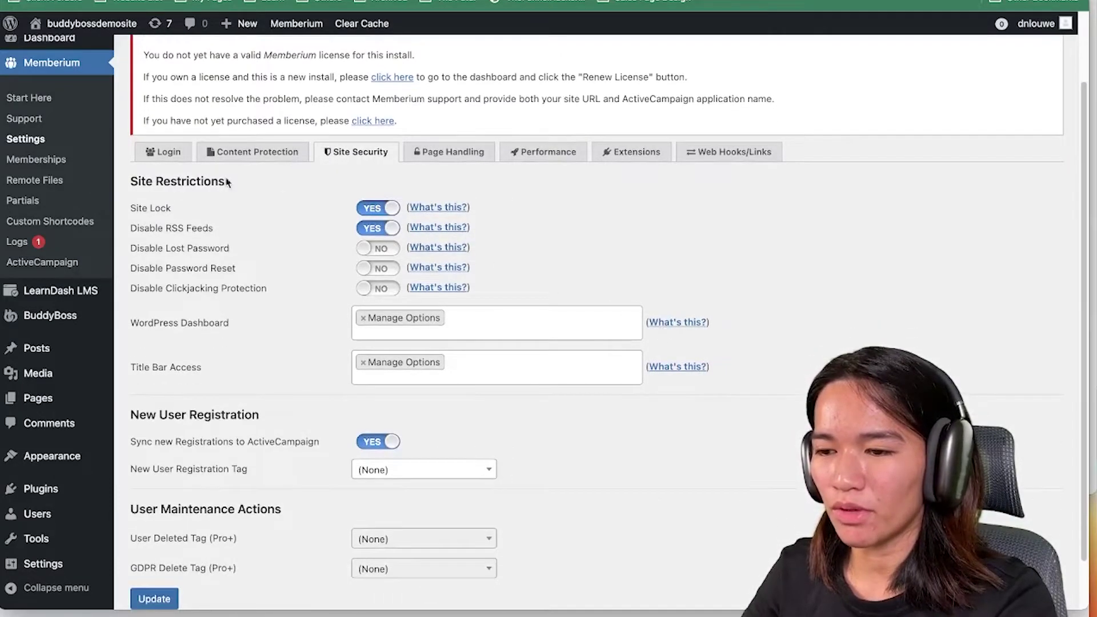
click(165, 154)
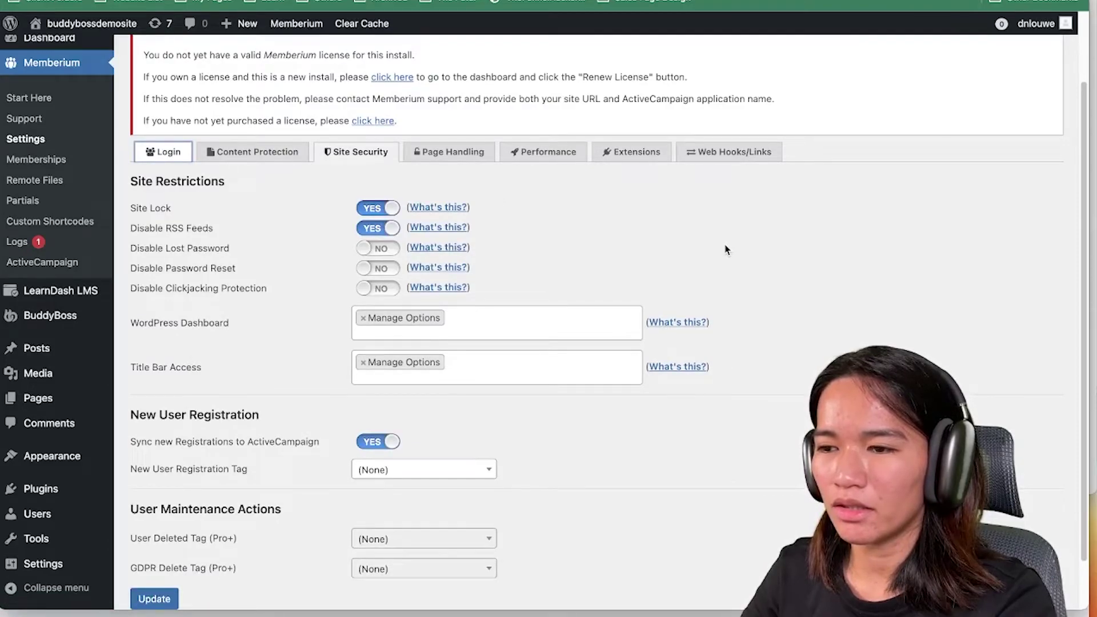
scroll(306, 322, down, 10)
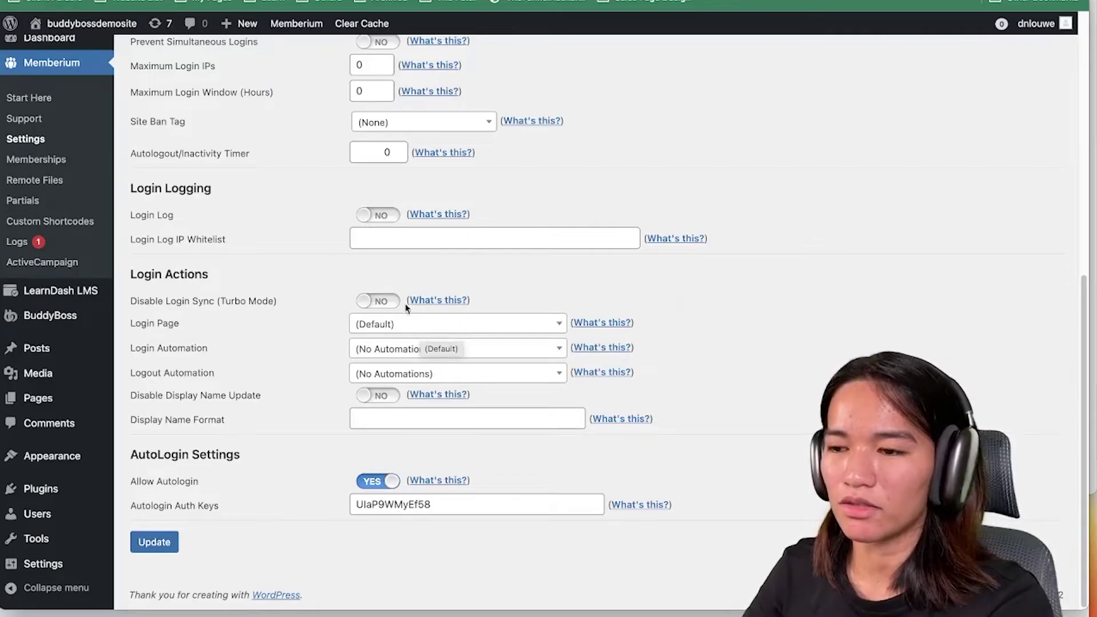
- Create a new page titled "Members Login" and publish it
mouse_move(240, 23)
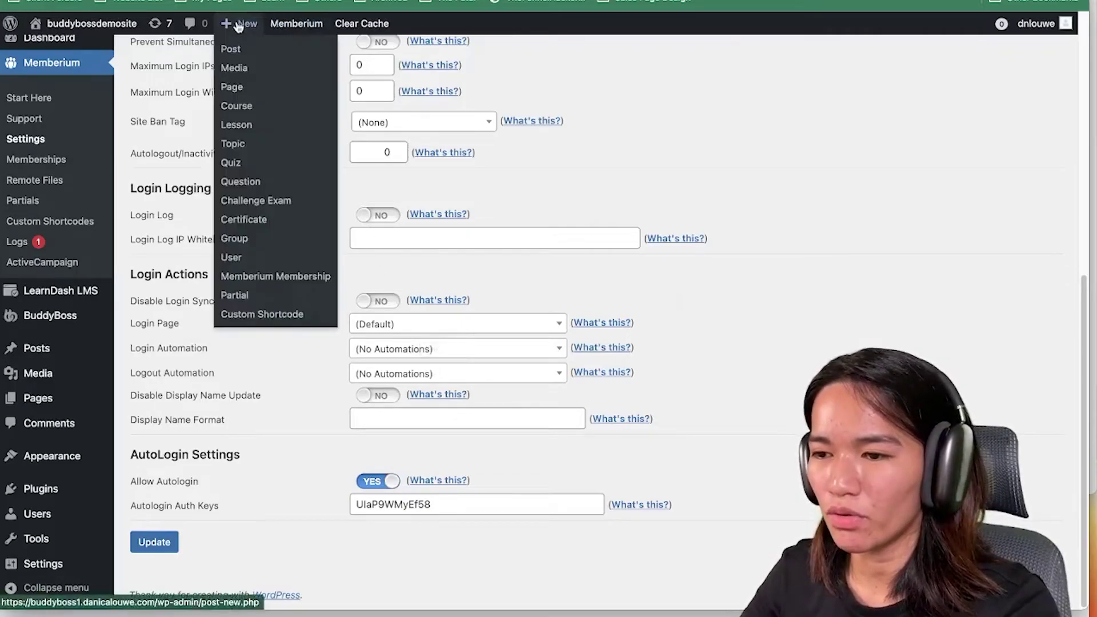
click(236, 86)
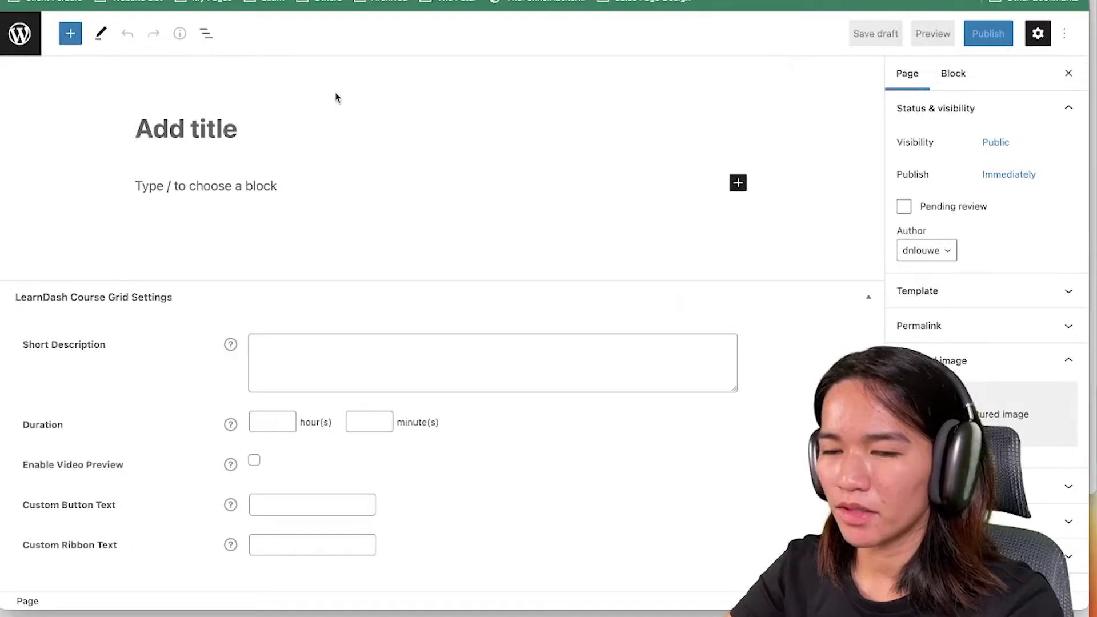
text(Members Login)
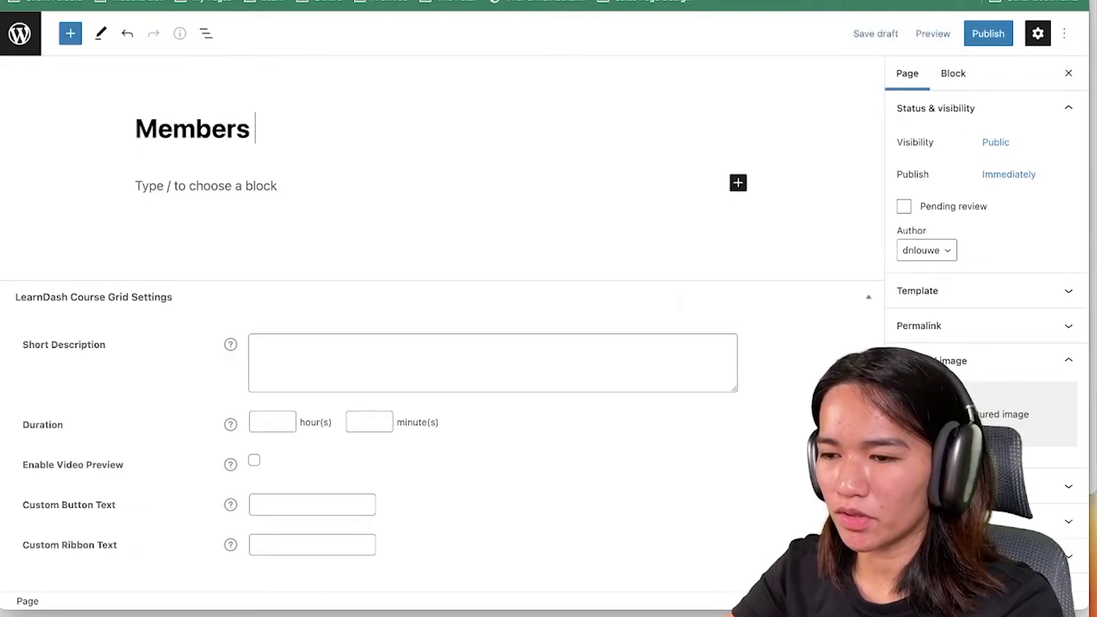
click(974, 32)
click(975, 32)
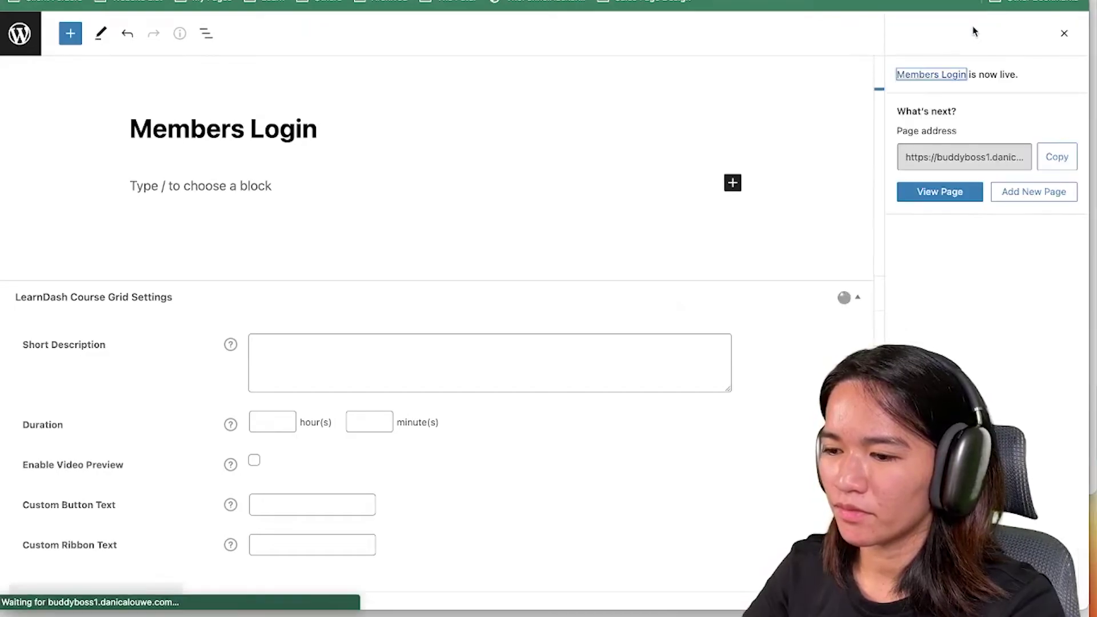
- Add the placeholder text "Login form goes here" to the Members Login page and update it
click(289, 189)
text(Login for)
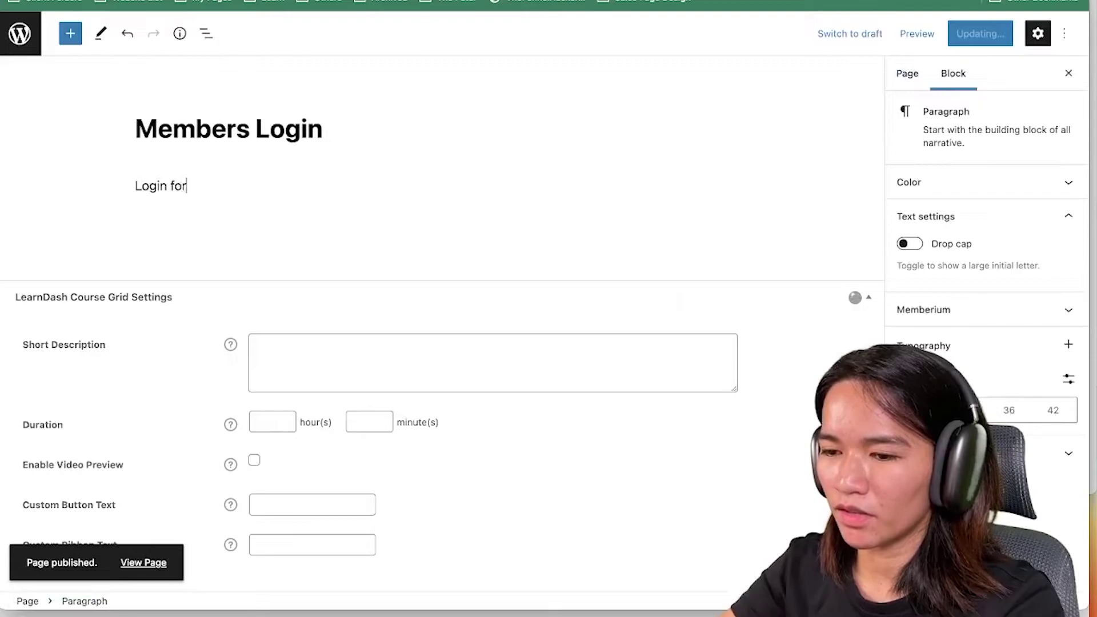
text(m goes here)
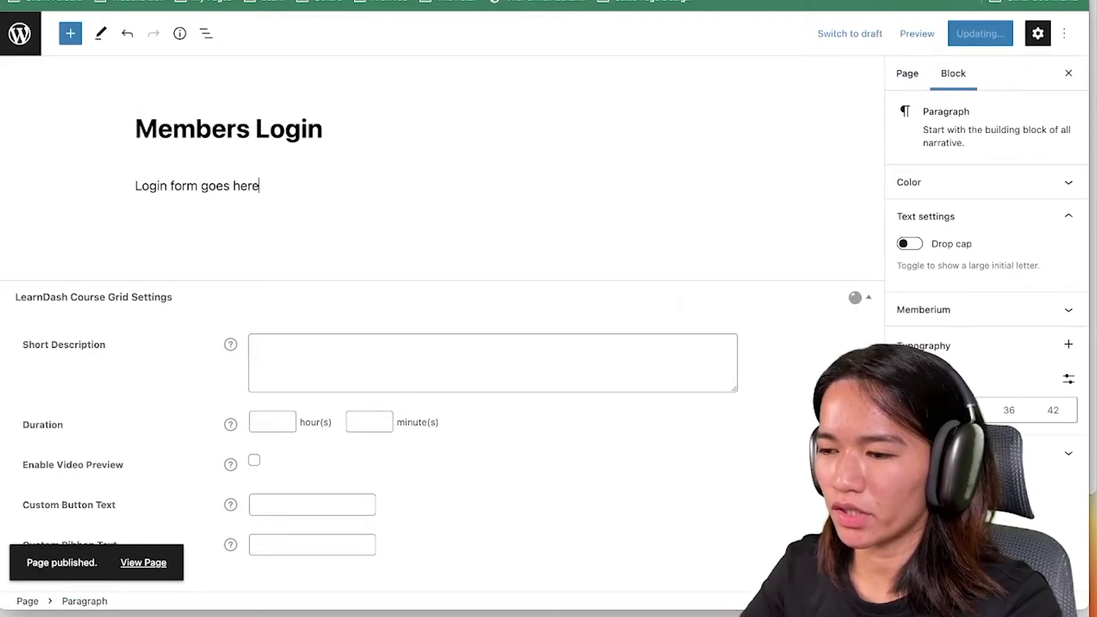
click(988, 33)
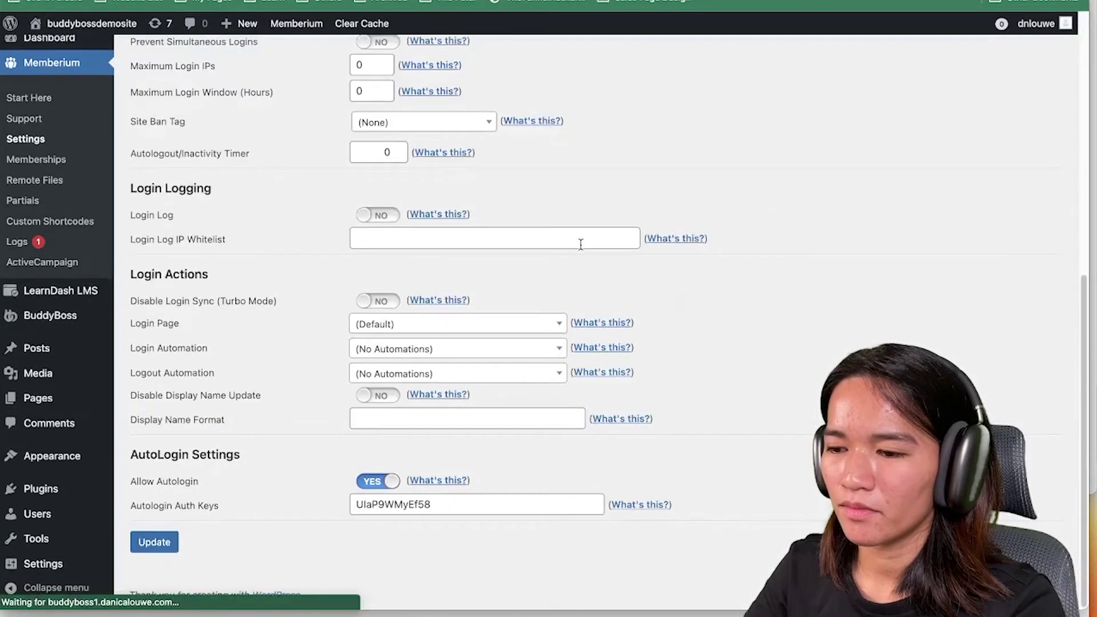
- Set Memberium's Login Page under Login Actions to Members Login and update the options
click(397, 333)
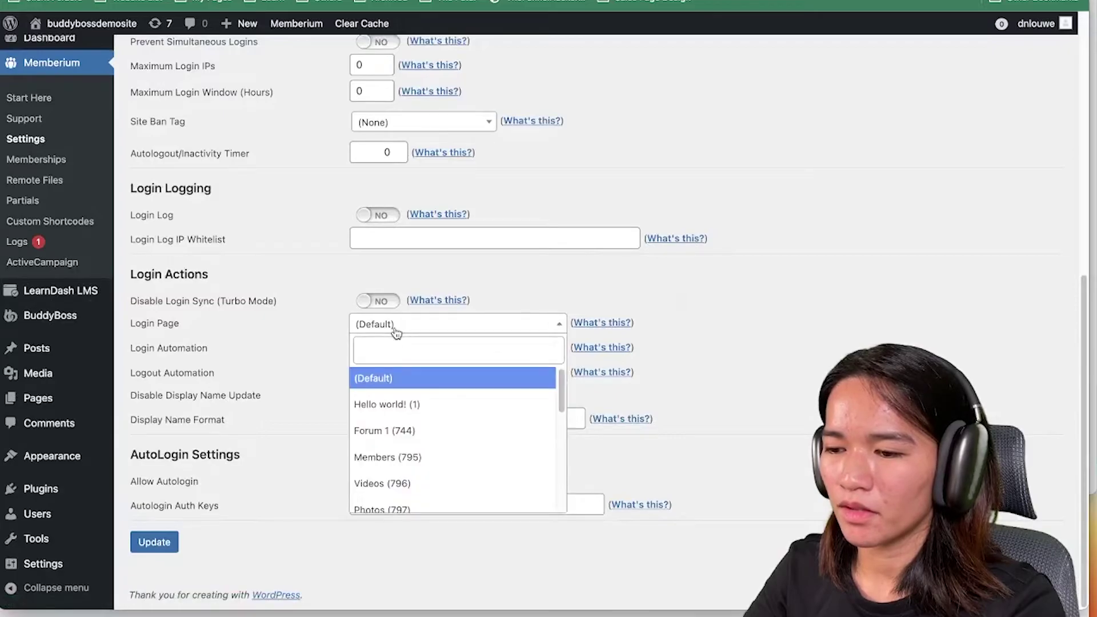
text(memb)
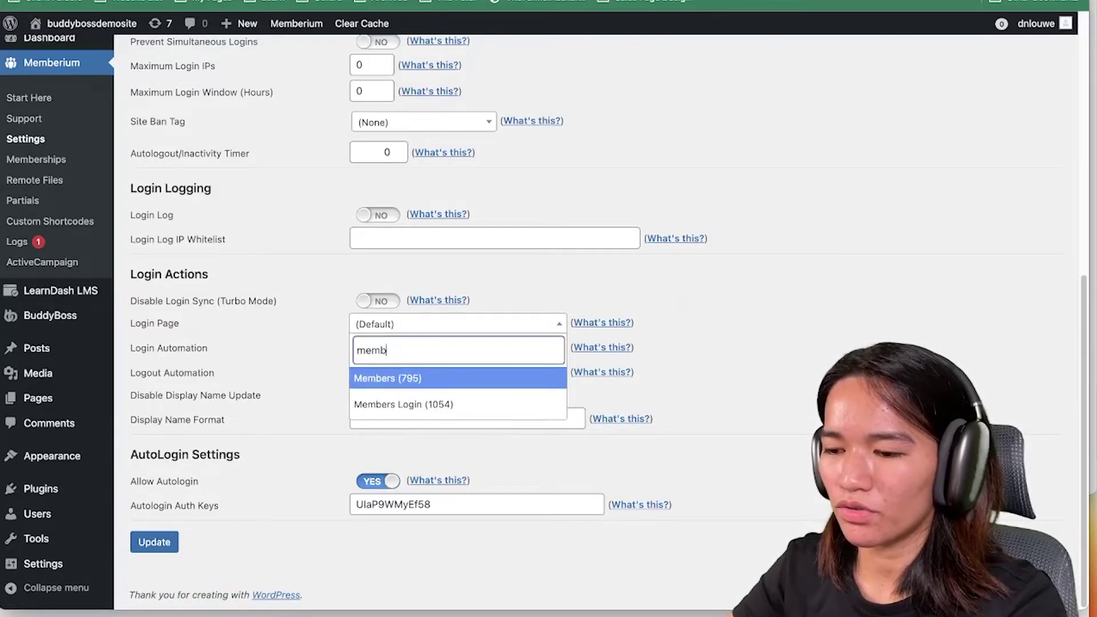
click(409, 405)
click(165, 541)
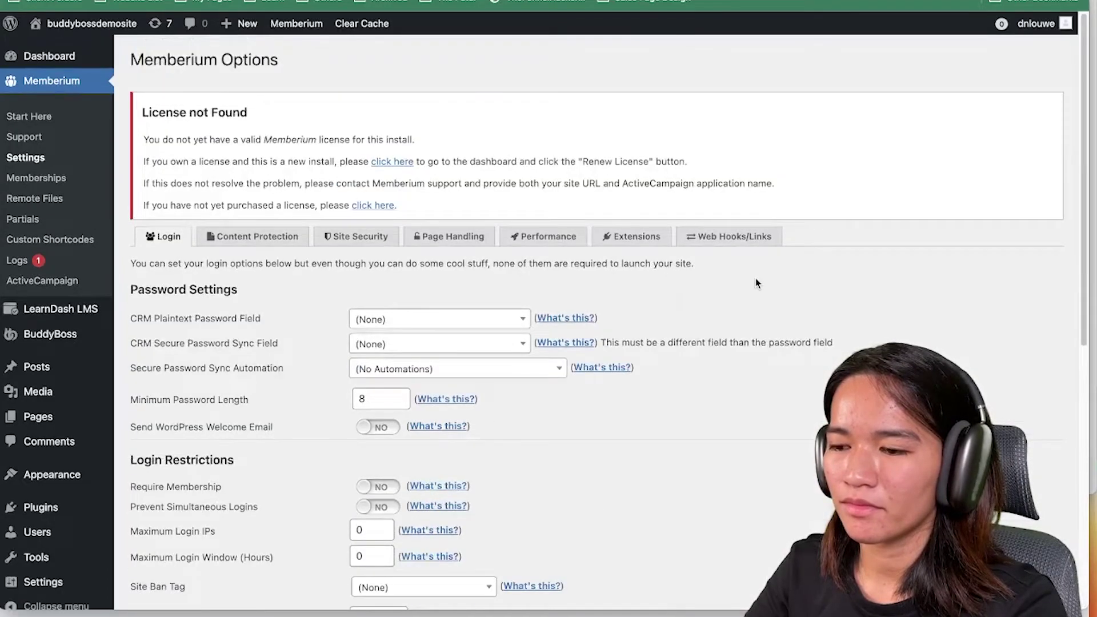
- Try the site's /members/ page while logged out in the incognito window and compare the page it leads to with the BuddyBoss login tab
key(ctrl+Up)
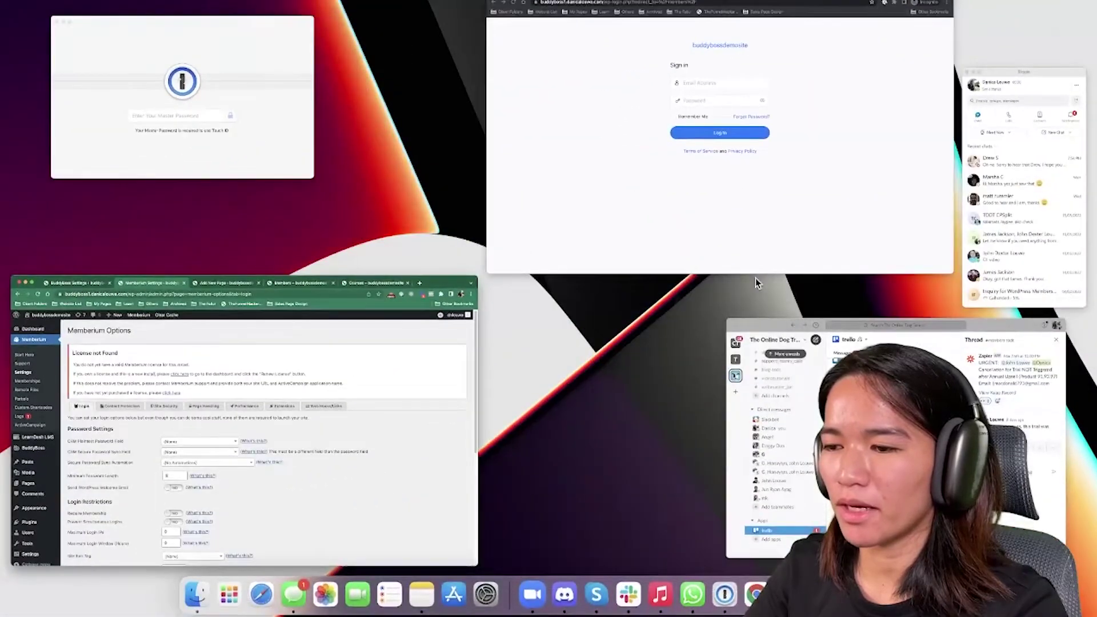
click(755, 269)
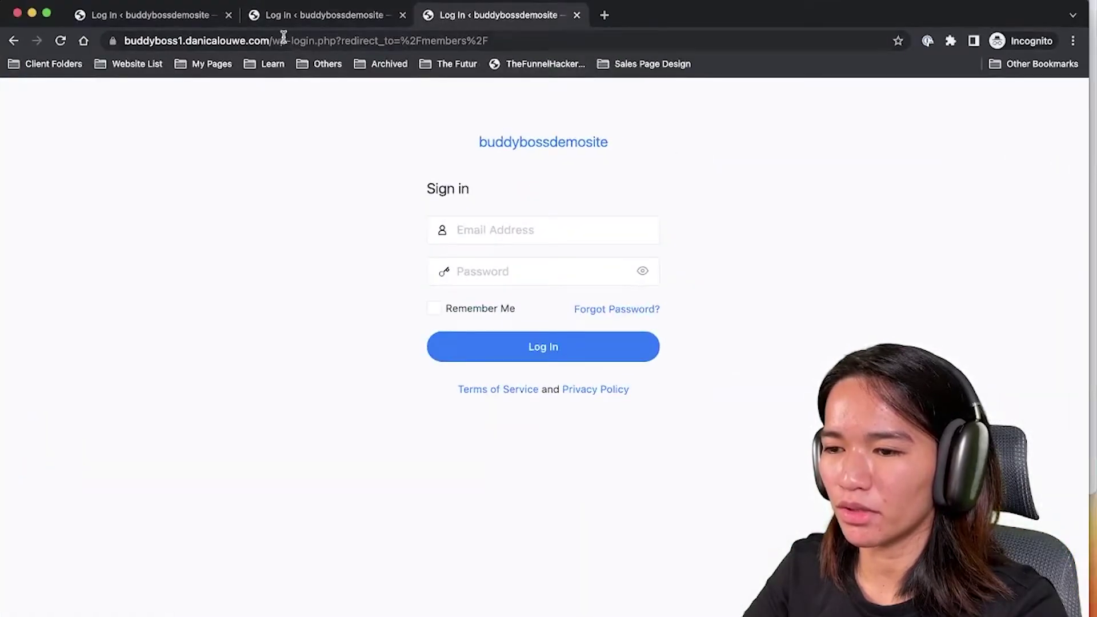
drag(272, 41, 534, 41)
text(members)
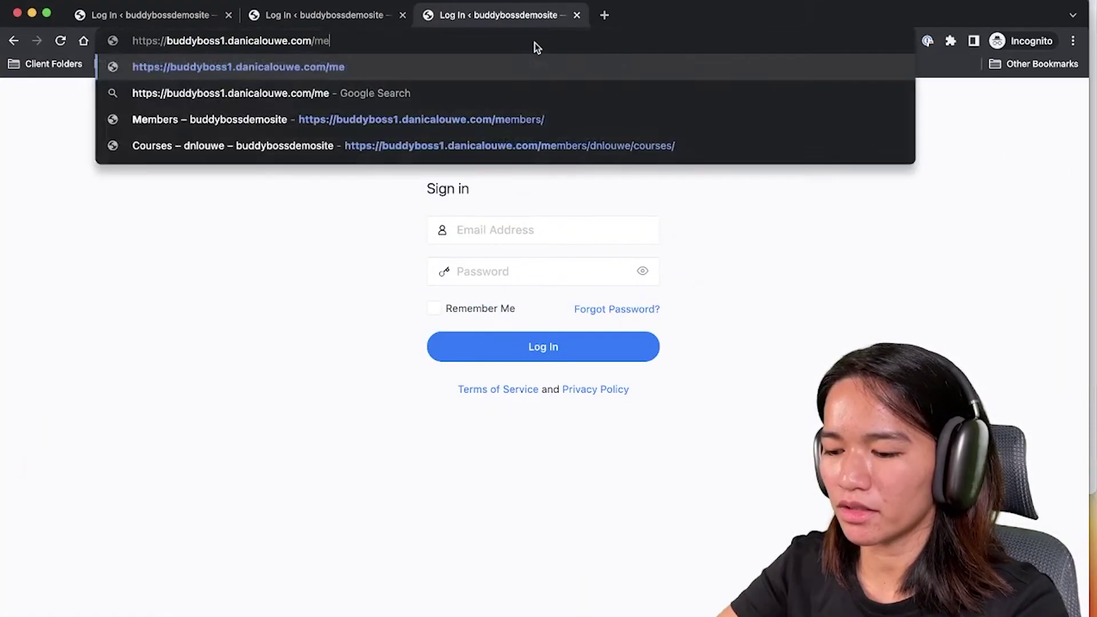
key(Down)
key(Down)
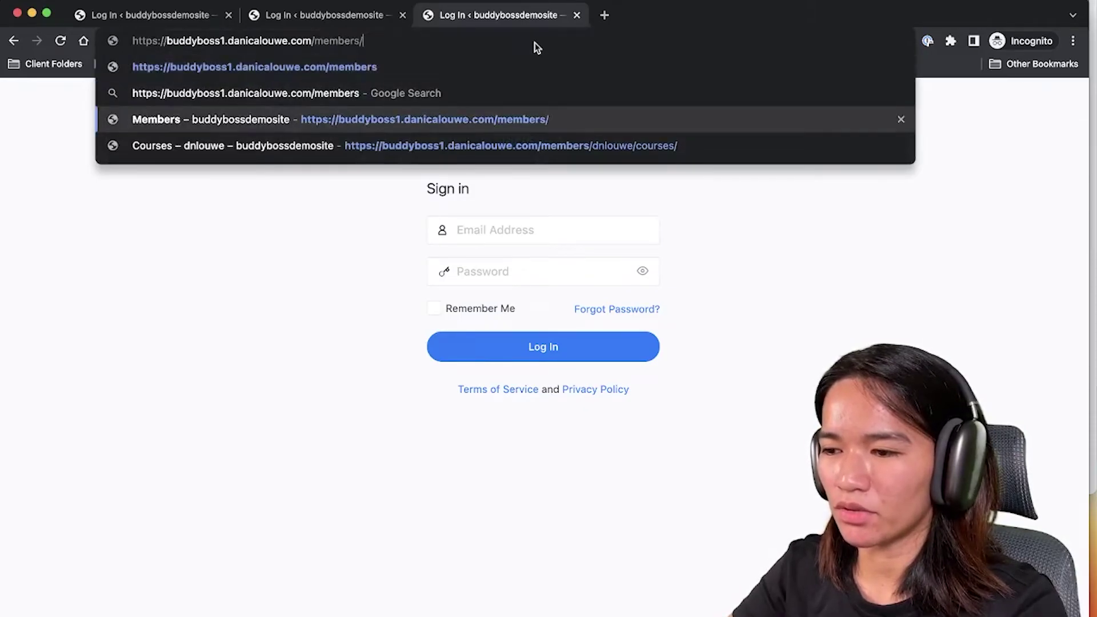
key(Return)
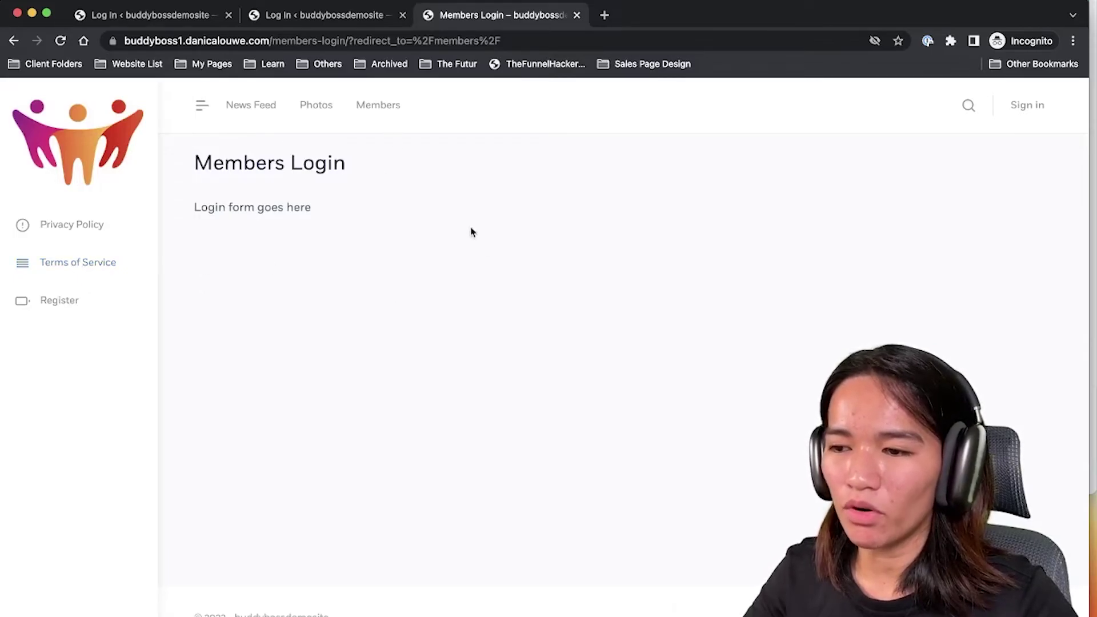
click(323, 15)
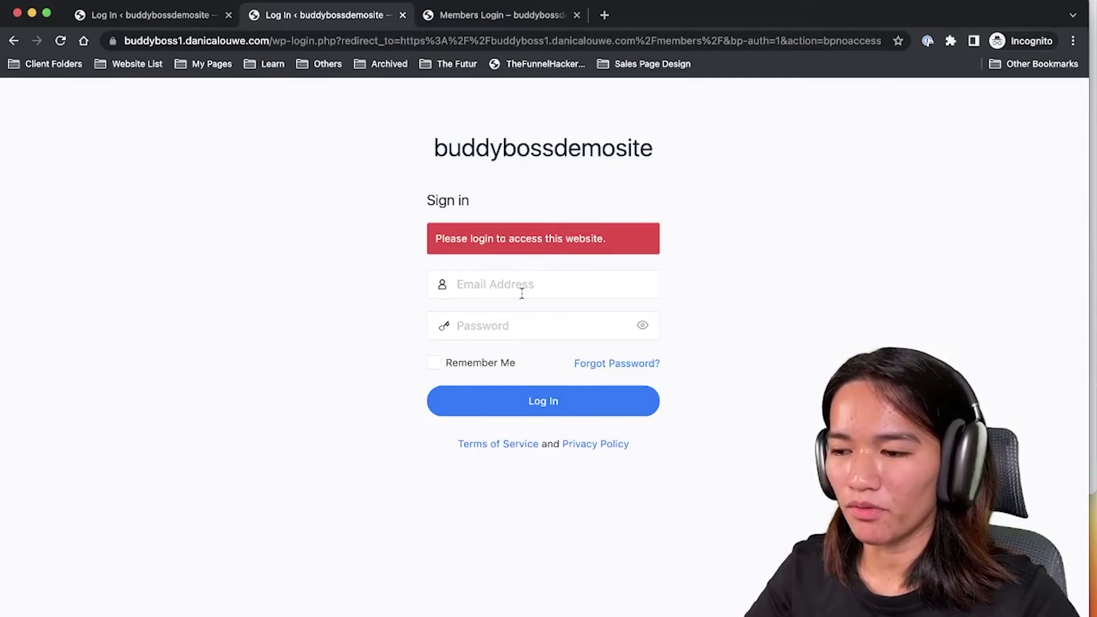
click(488, 19)
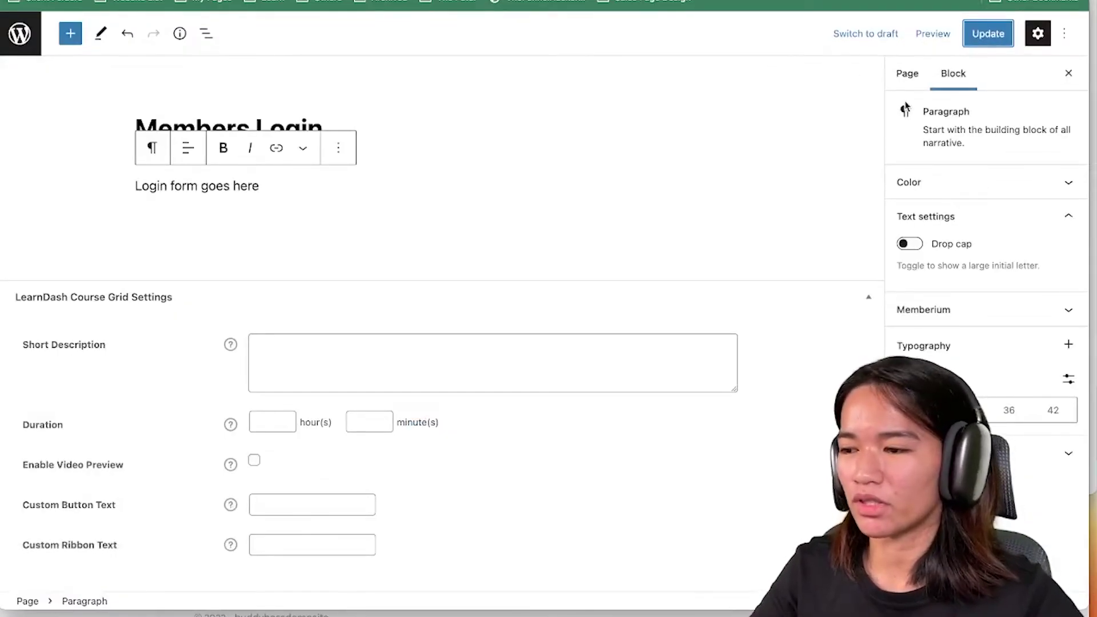
- Create a new page titled "Sample Page 1" in the WordPress admin and publish it
click(588, 172)
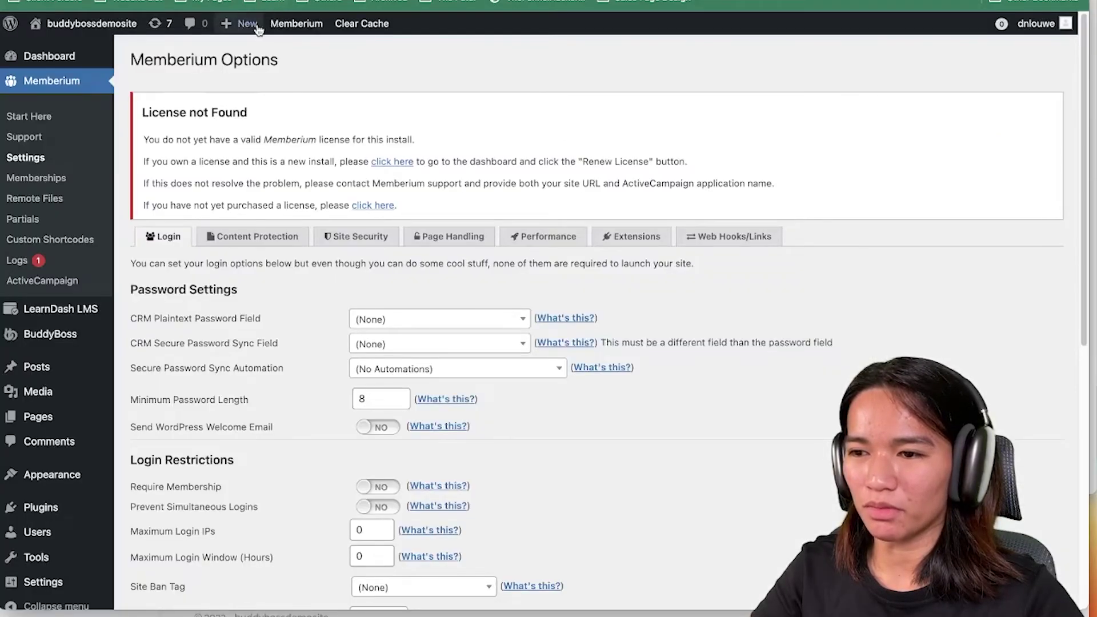
mouse_move(240, 23)
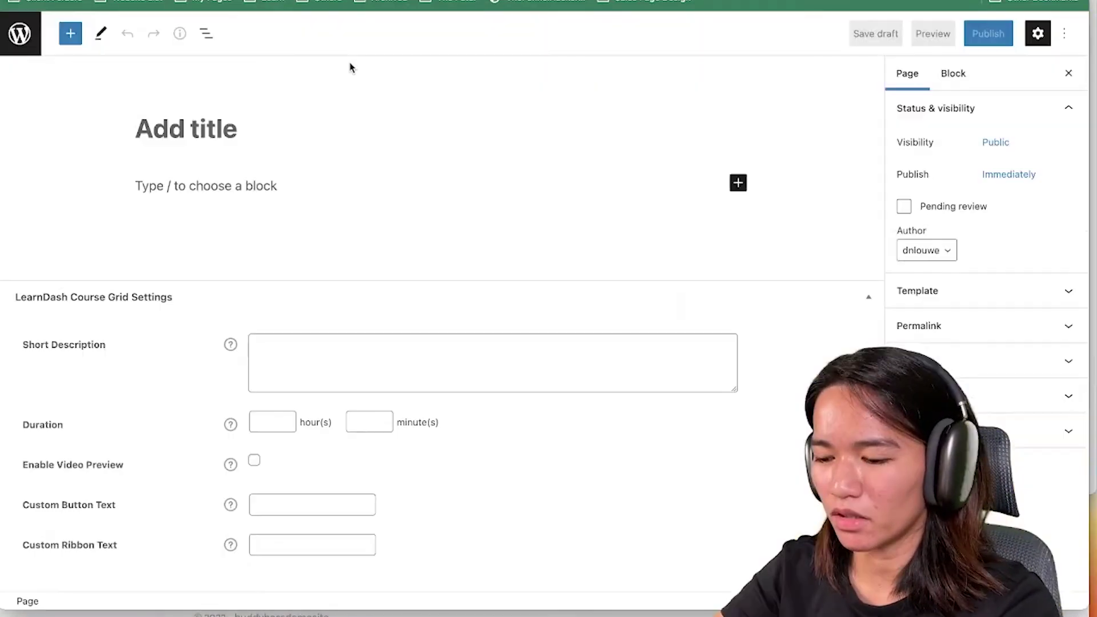
text(S)
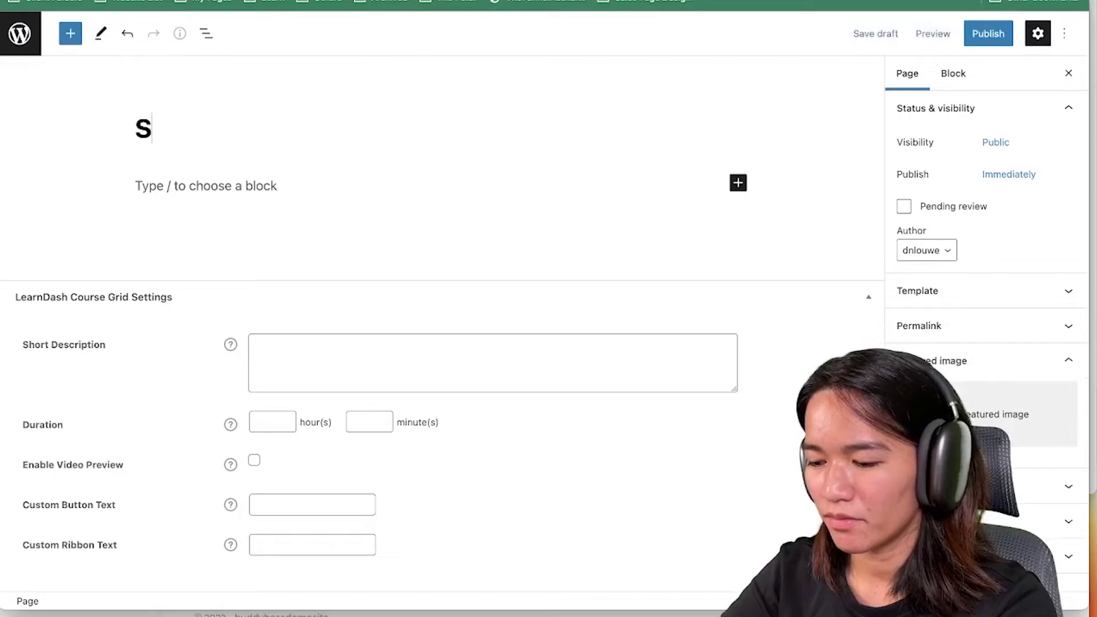
text(ample Page 1)
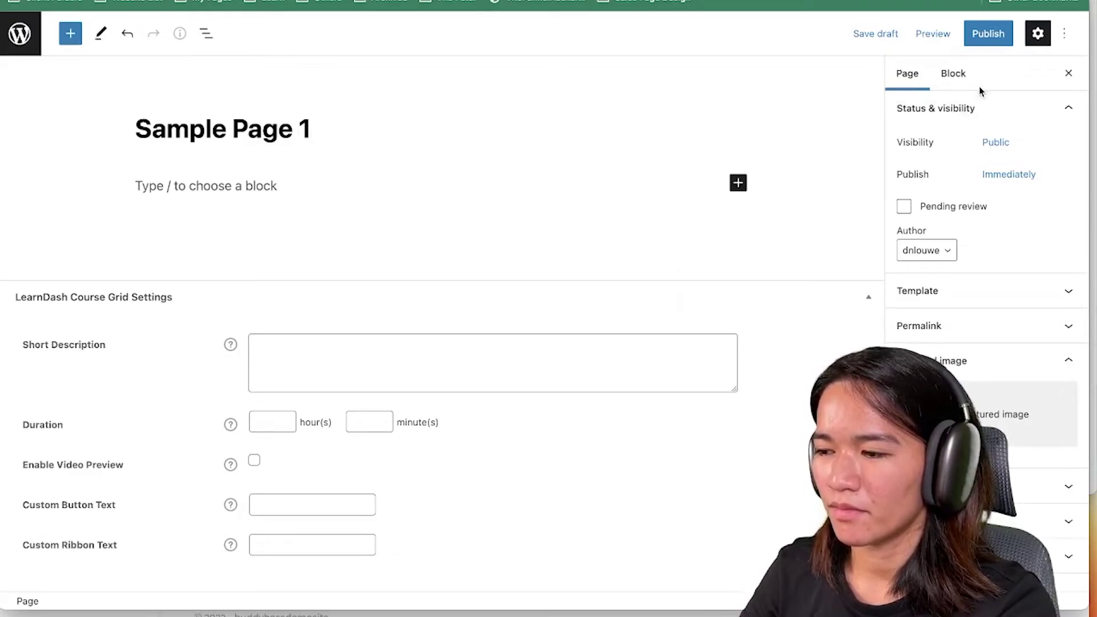
click(988, 34)
click(971, 38)
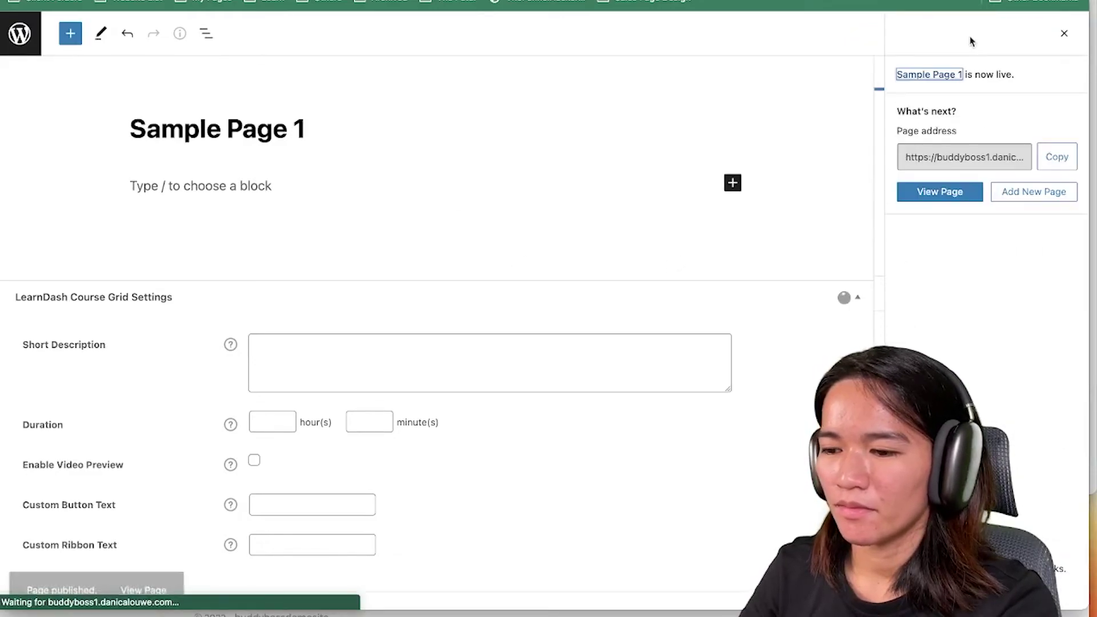
click(1065, 34)
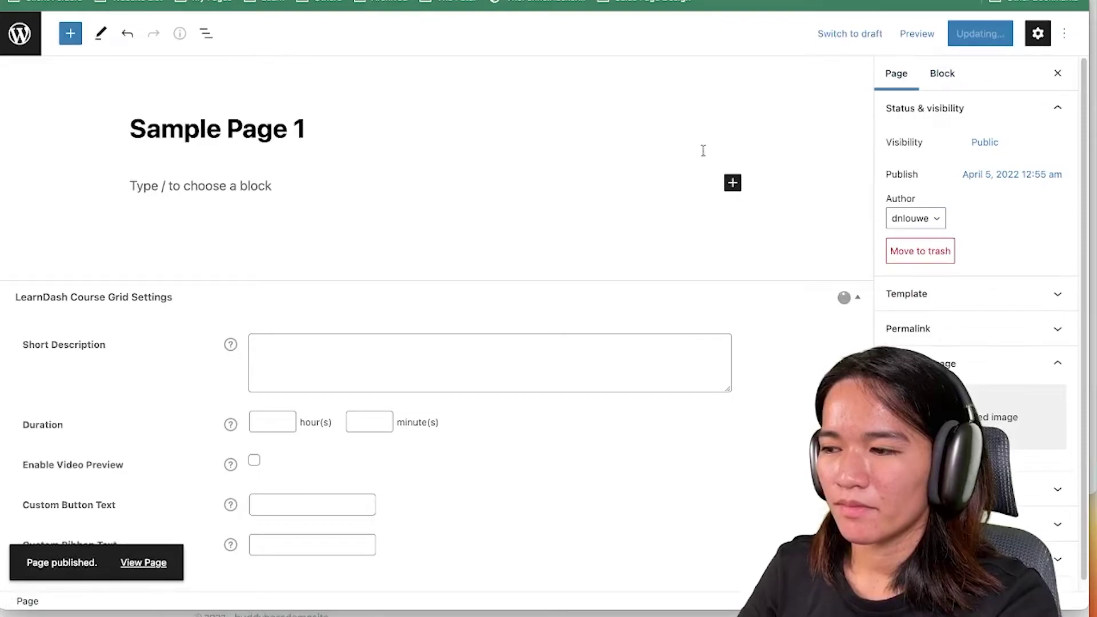
- Reload the Sample Page 1 editor and examine the Memberium Content Protection options, including Force Public
click(63, 6)
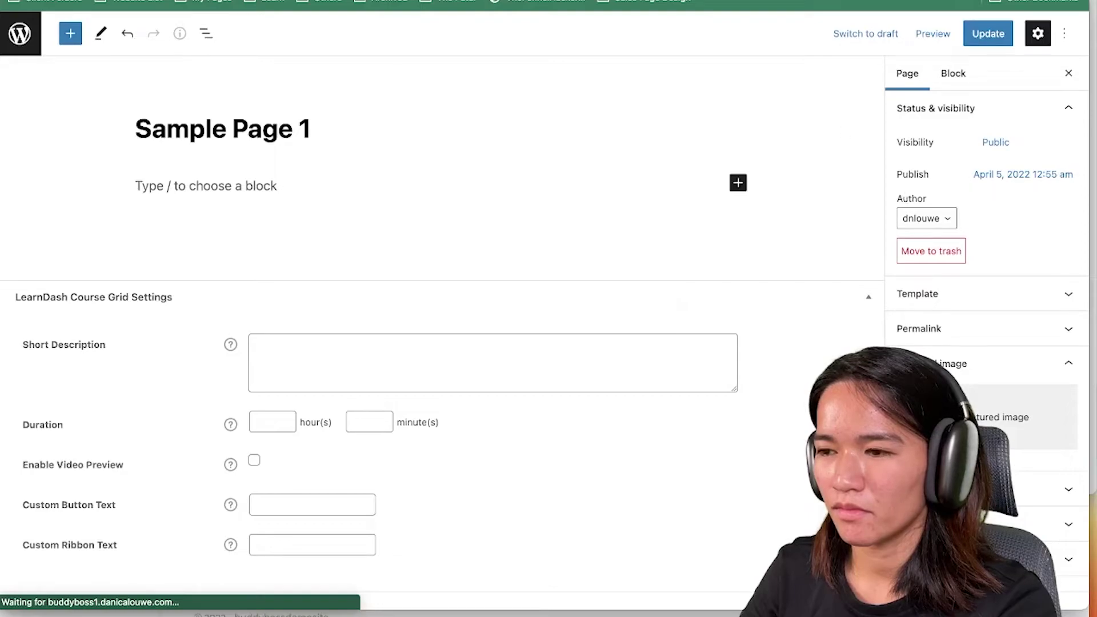
scroll(973, 385, down, 1)
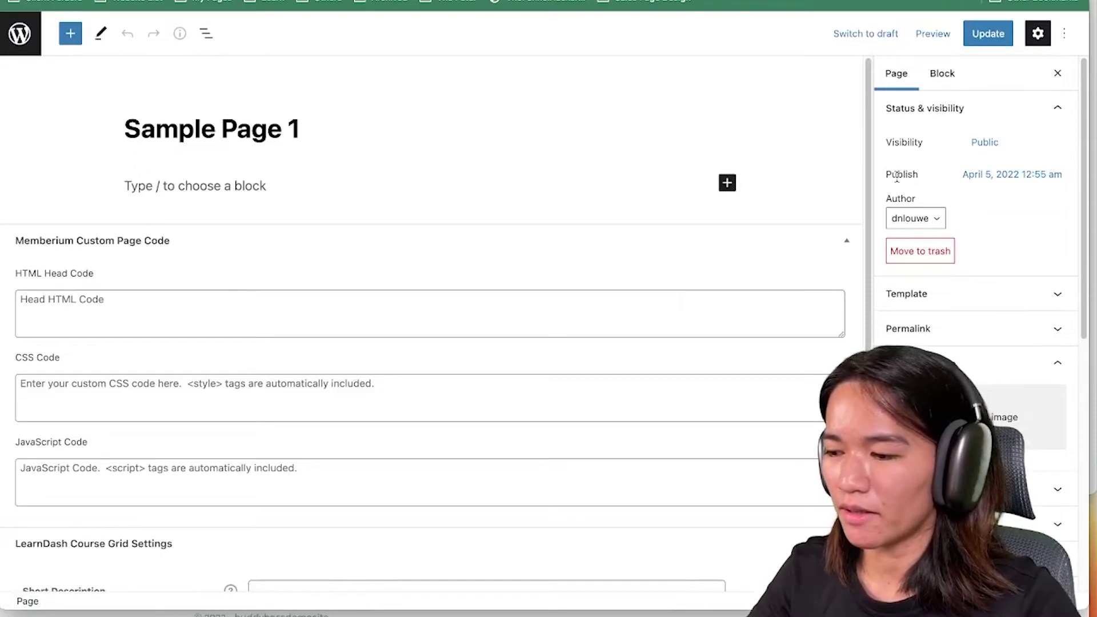
scroll(940, 256, down, 5)
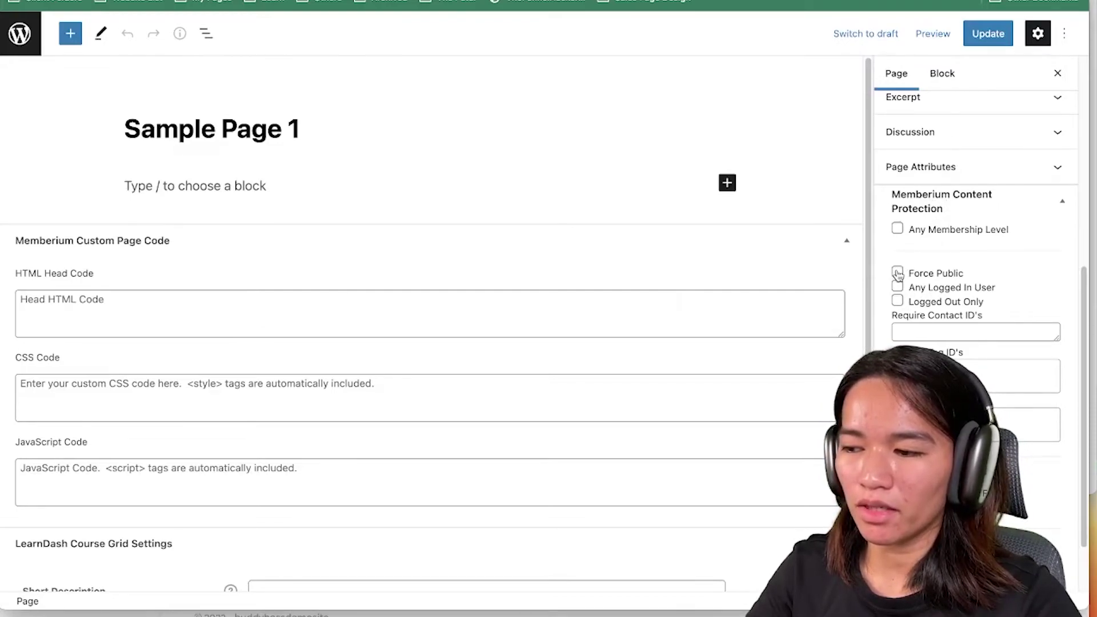
scroll(897, 275, up, 5)
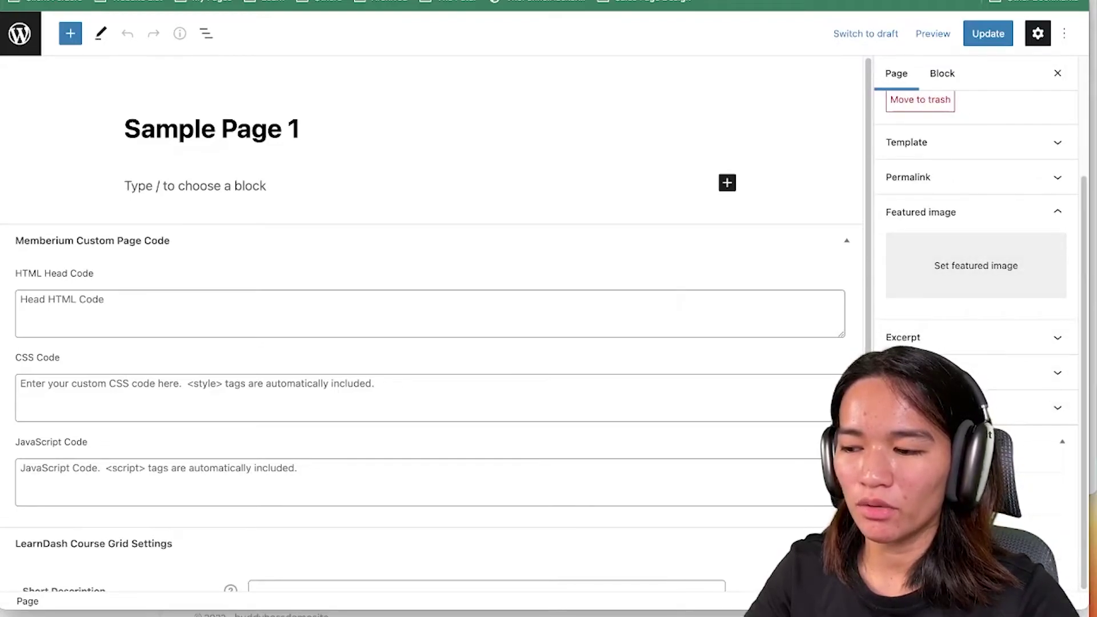
- Look over the Memberium Content Protection options of Sample Page 1 and preview the page in a new tab
scroll(897, 274, down, 4)
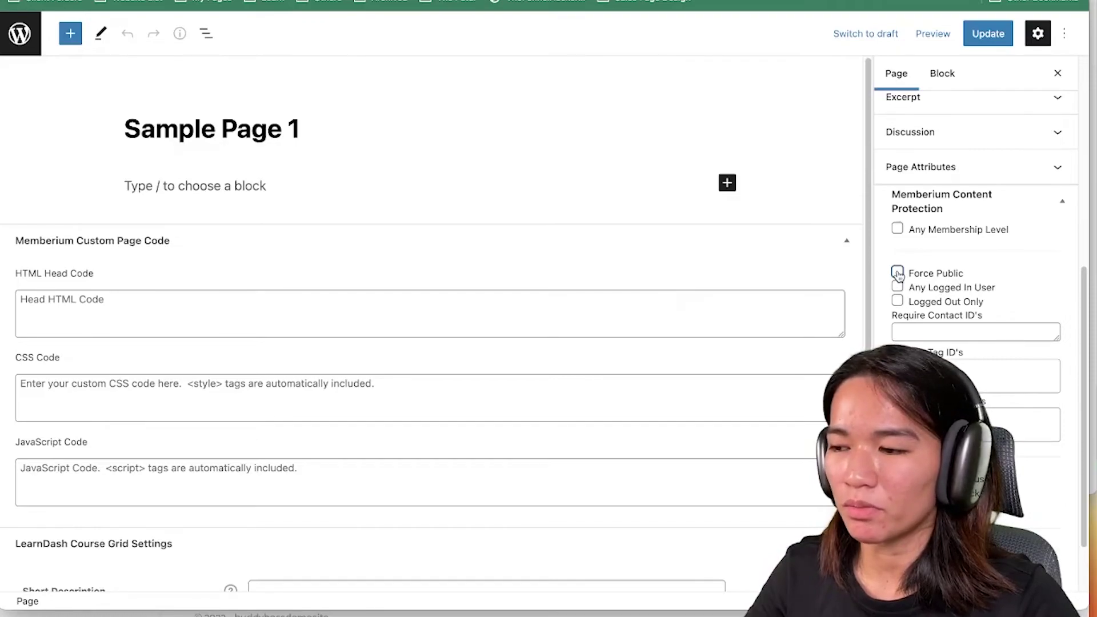
scroll(898, 274, up, 5)
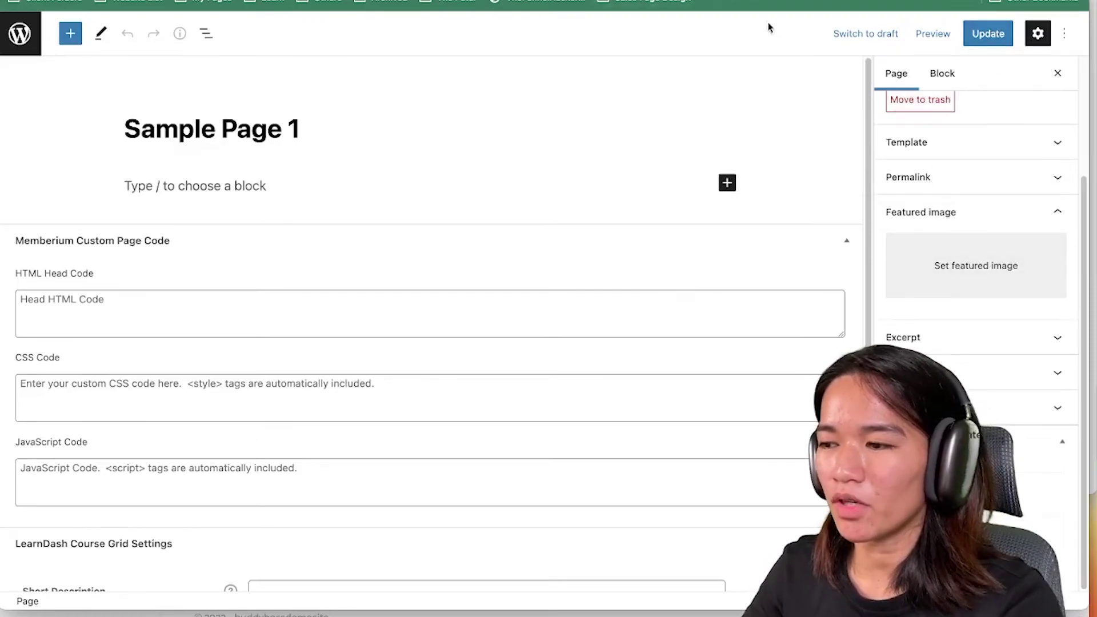
right_click(933, 32)
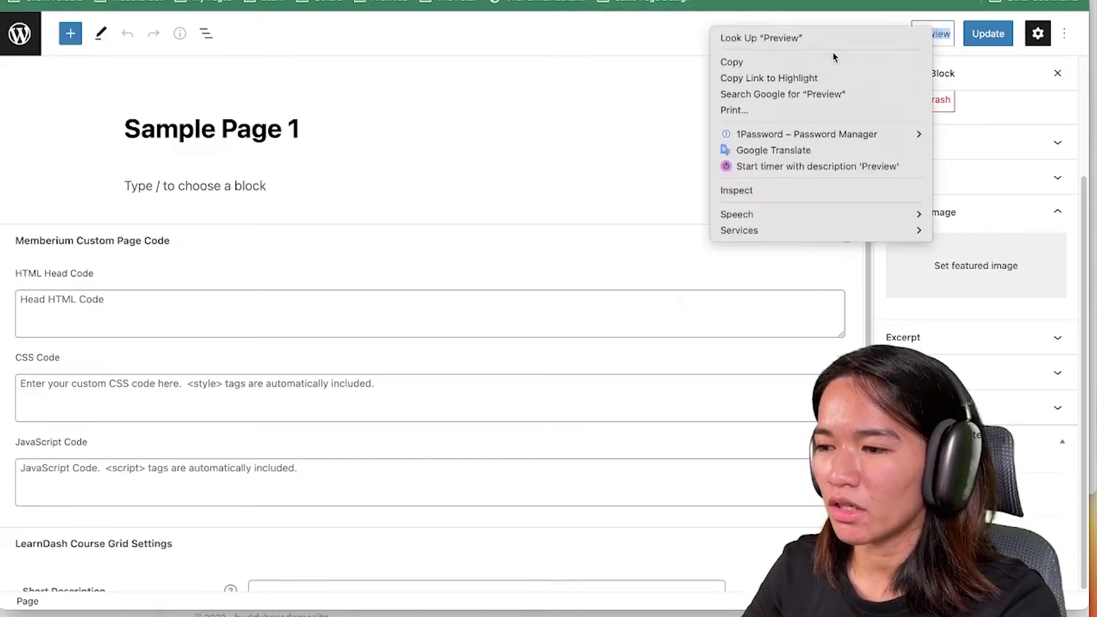
click(940, 34)
click(933, 33)
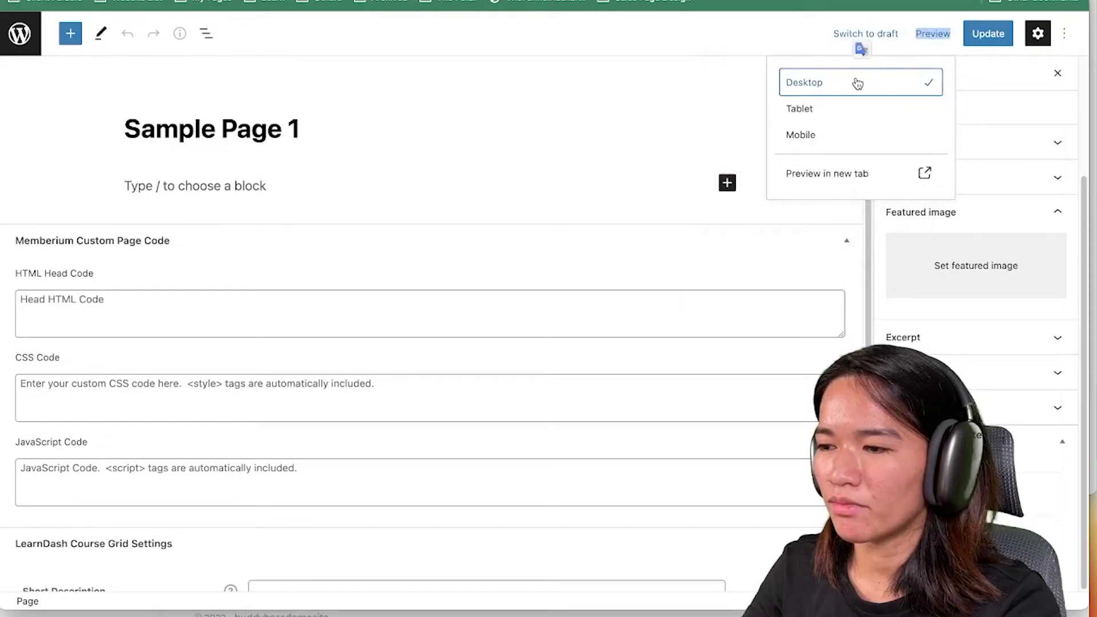
click(839, 176)
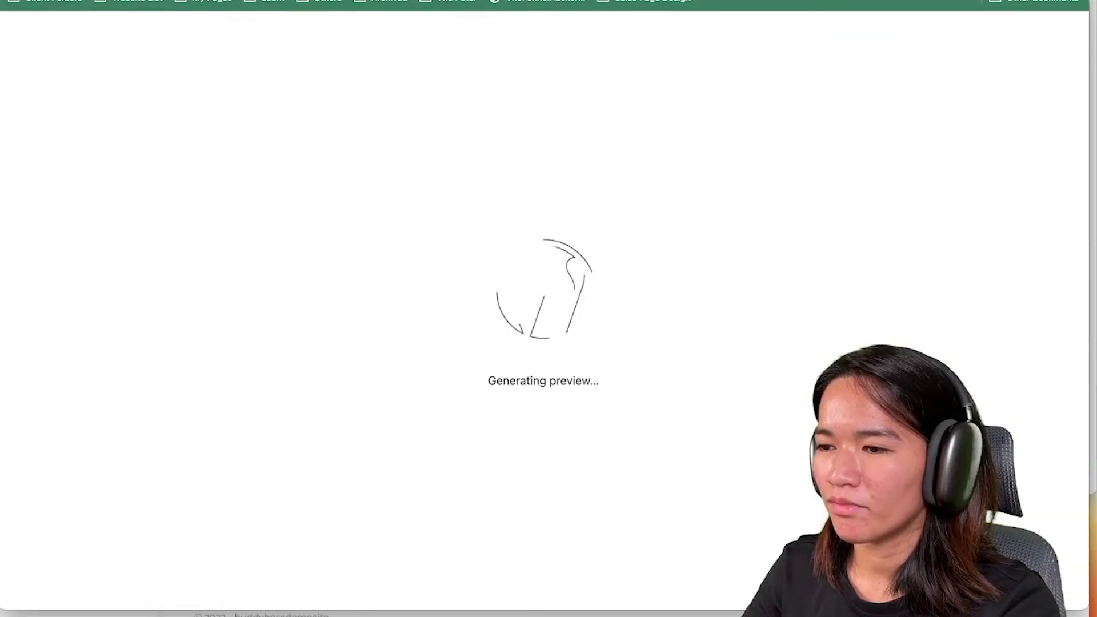
key(super+w)
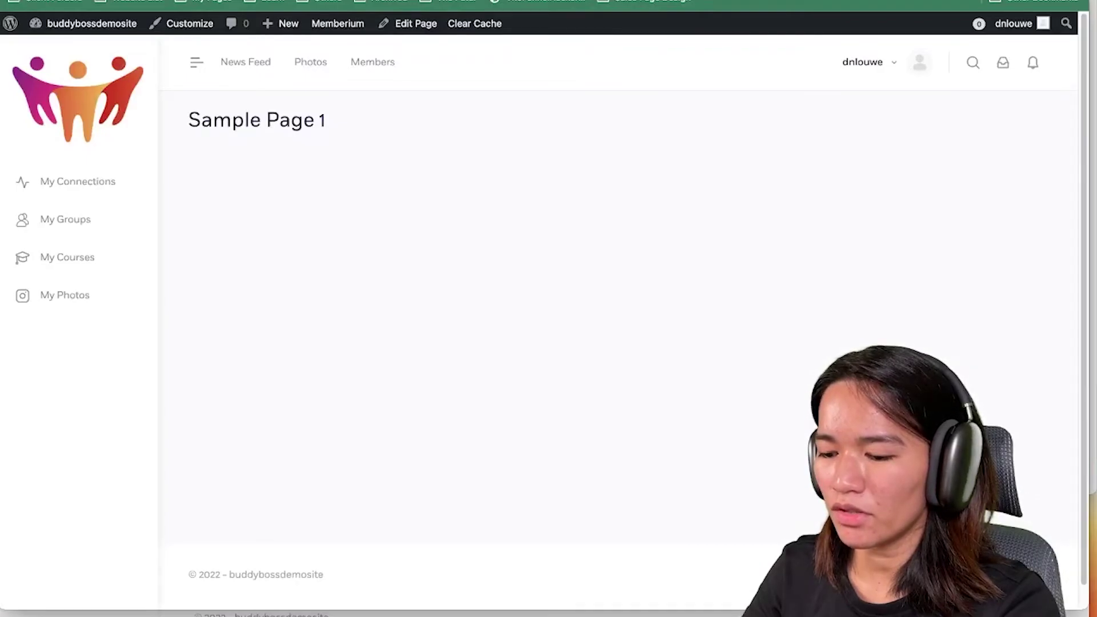
- Try the site's /sample-page-1 address while logged out, in a new tab of the incognito window
key(ctrl+Up)
click(612, 113)
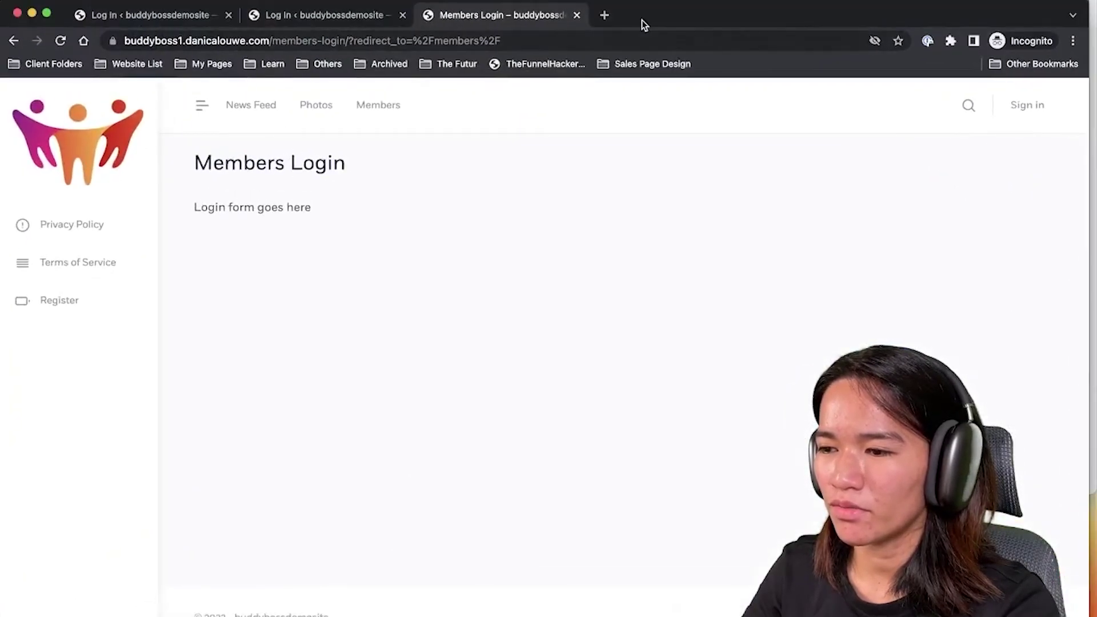
click(605, 15)
text(buddyboss1.danicalouwe.com/sample-page-1)
key(Return)
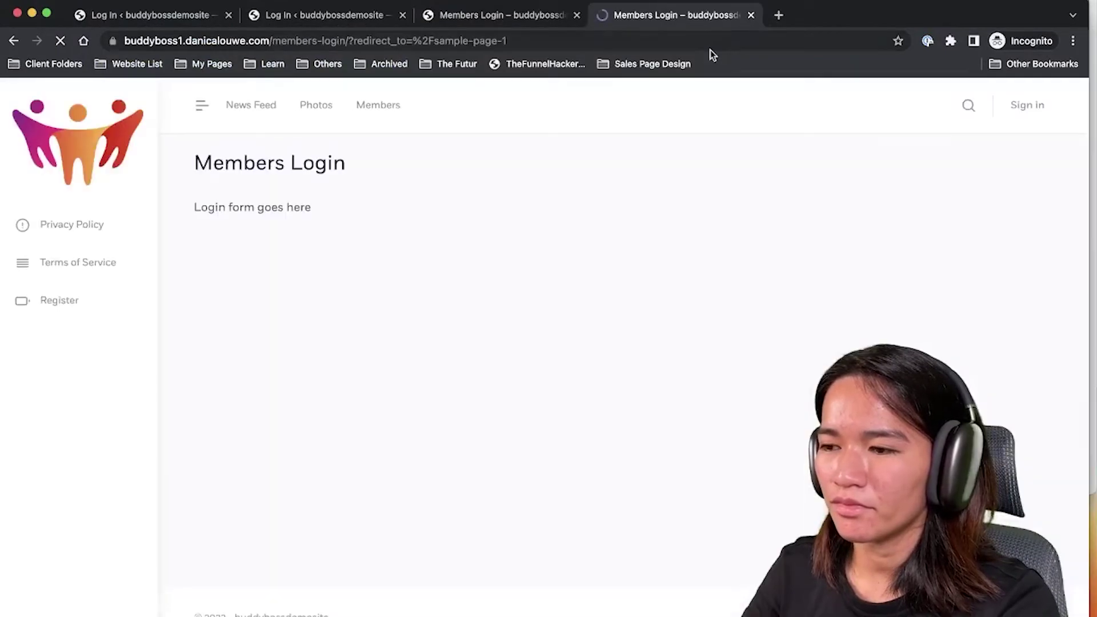
drag(192, 164, 353, 166)
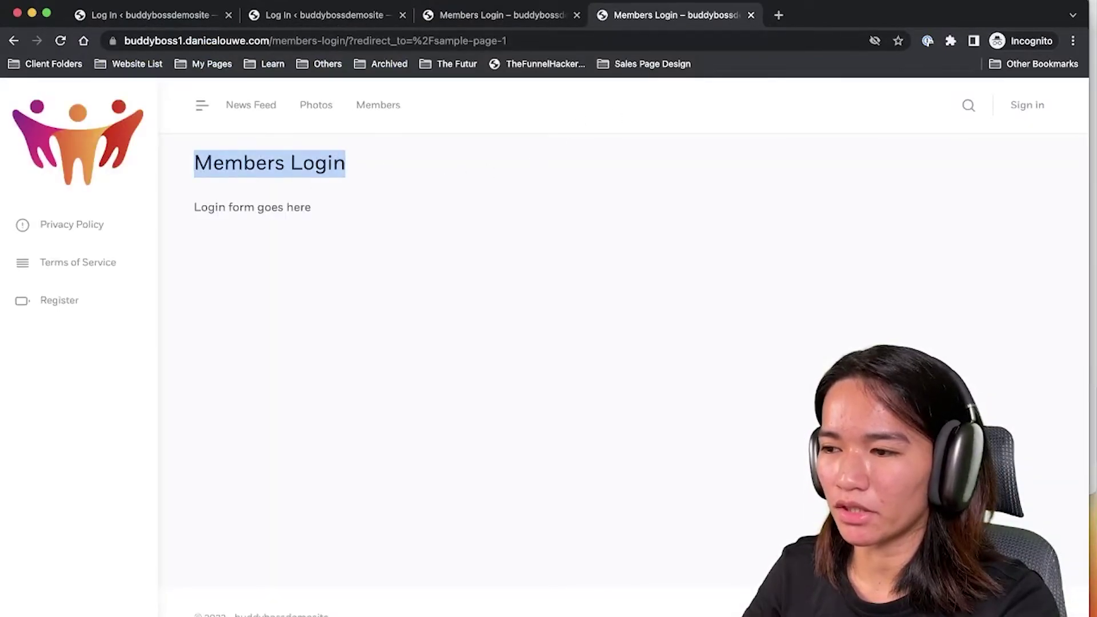
- Enable Force Public under Memberium Content Protection for Sample Page 1 and update the page
key(super+grave)
key(ctrl+w)
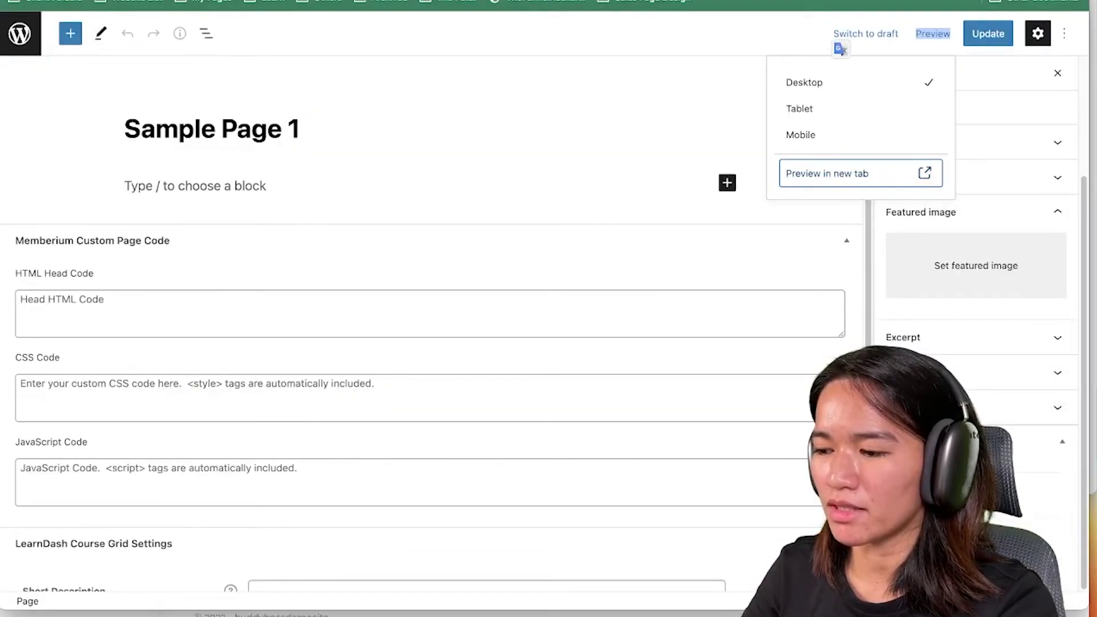
scroll(840, 50, down, 5)
scroll(862, 46, up, 5)
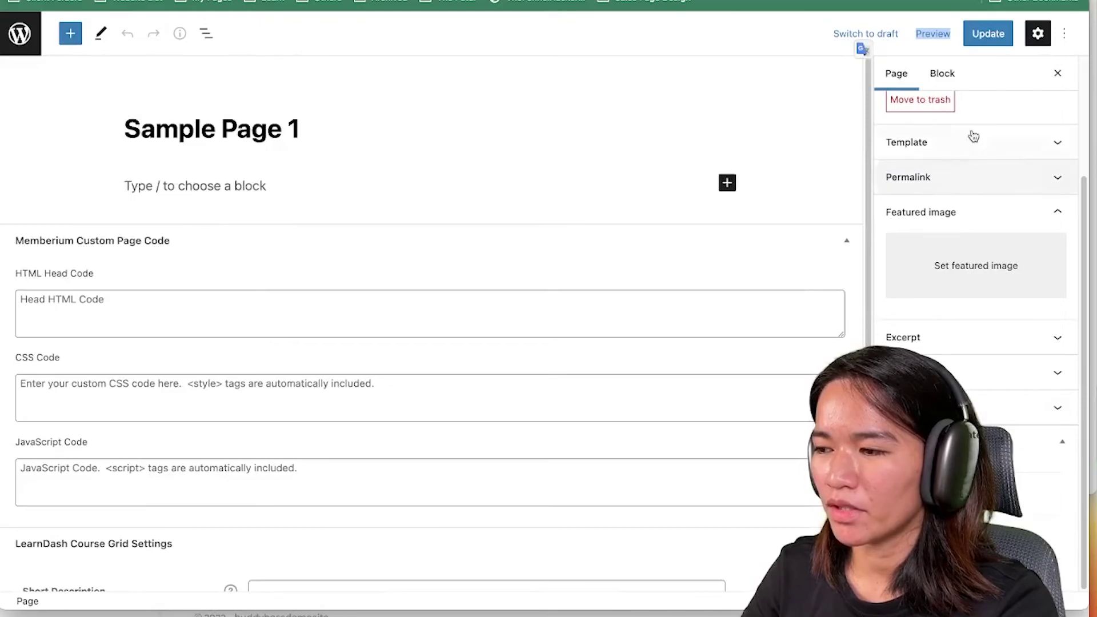
click(984, 41)
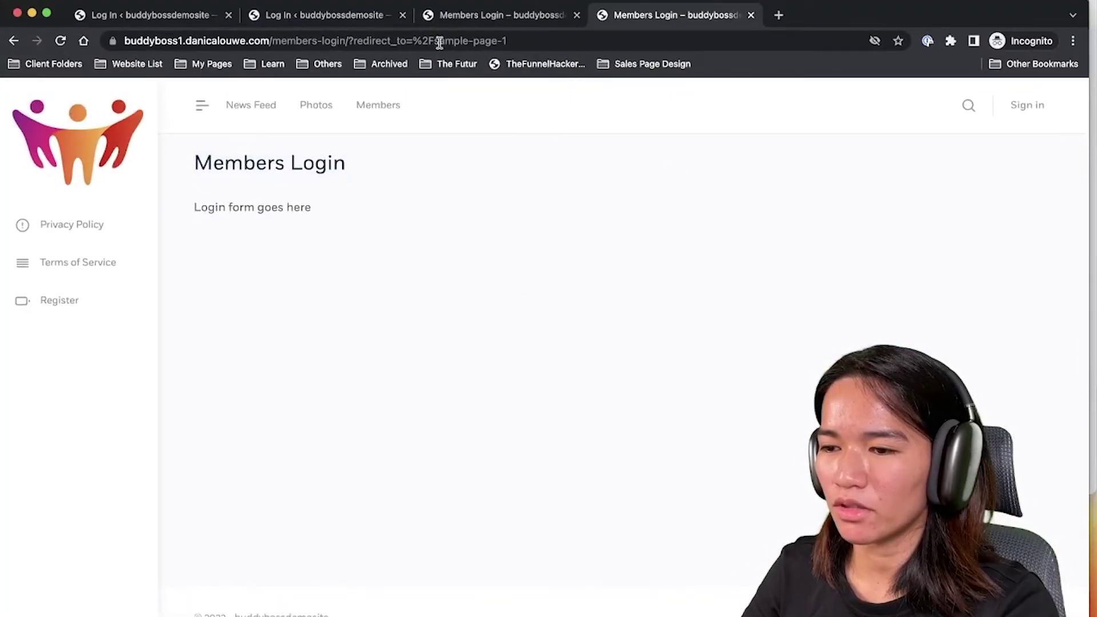
- Load the site's /sample-page-1 address again in the incognito window to test public access
click(515, 41)
text(https://buddyboss1.danicalouwe.com/sample-page-1)
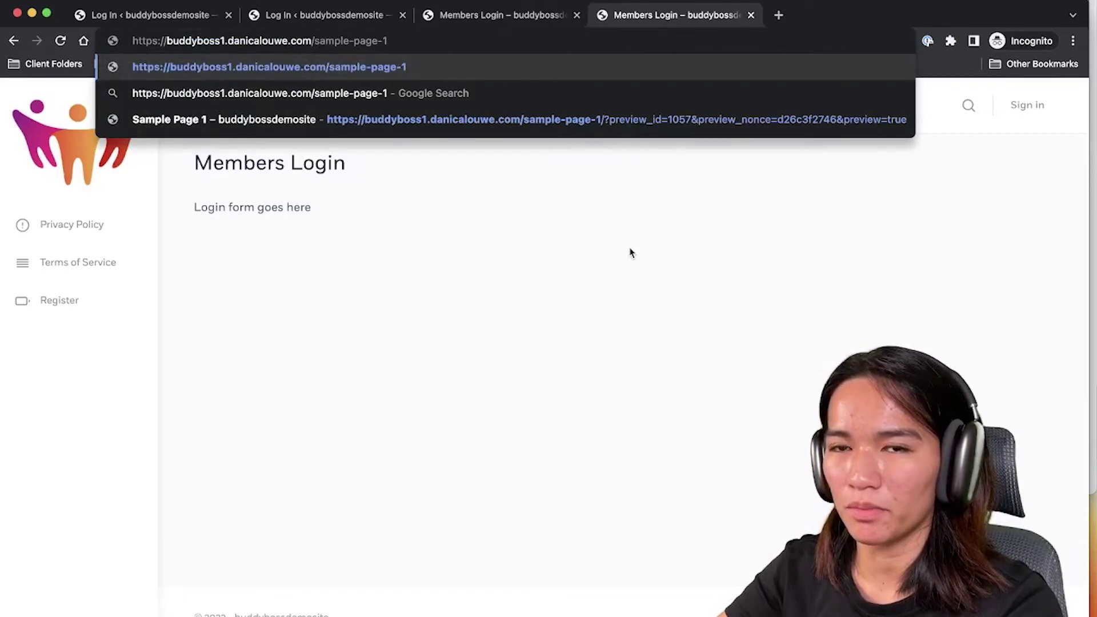
key(Return)
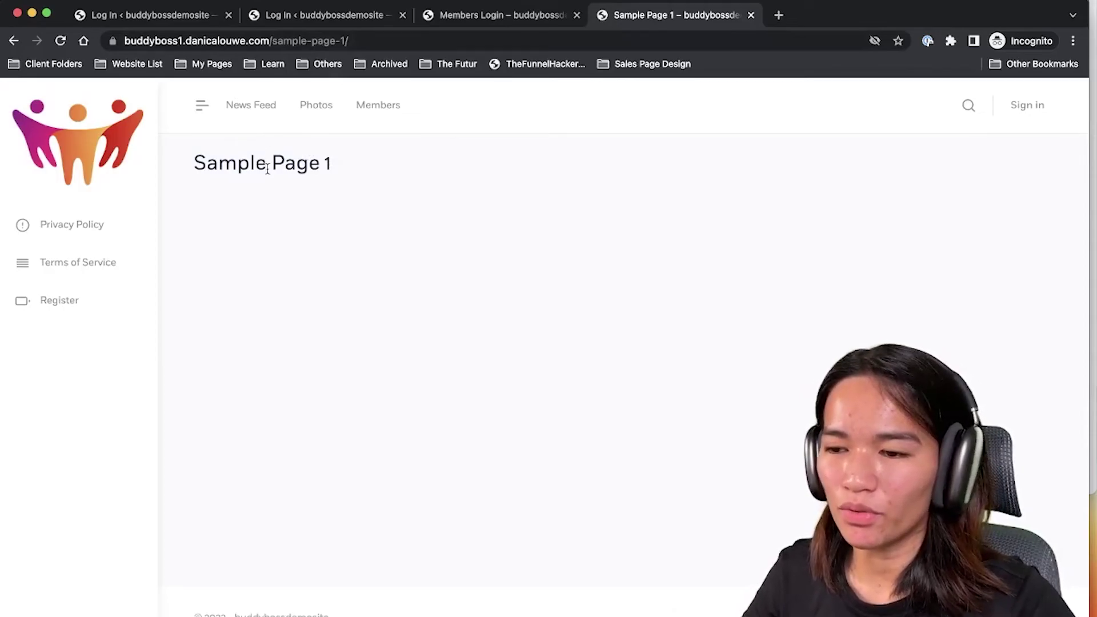
- Add the paragraph "I can view this page" to Sample Page 1 in the editor and update the page
key(super+grave)
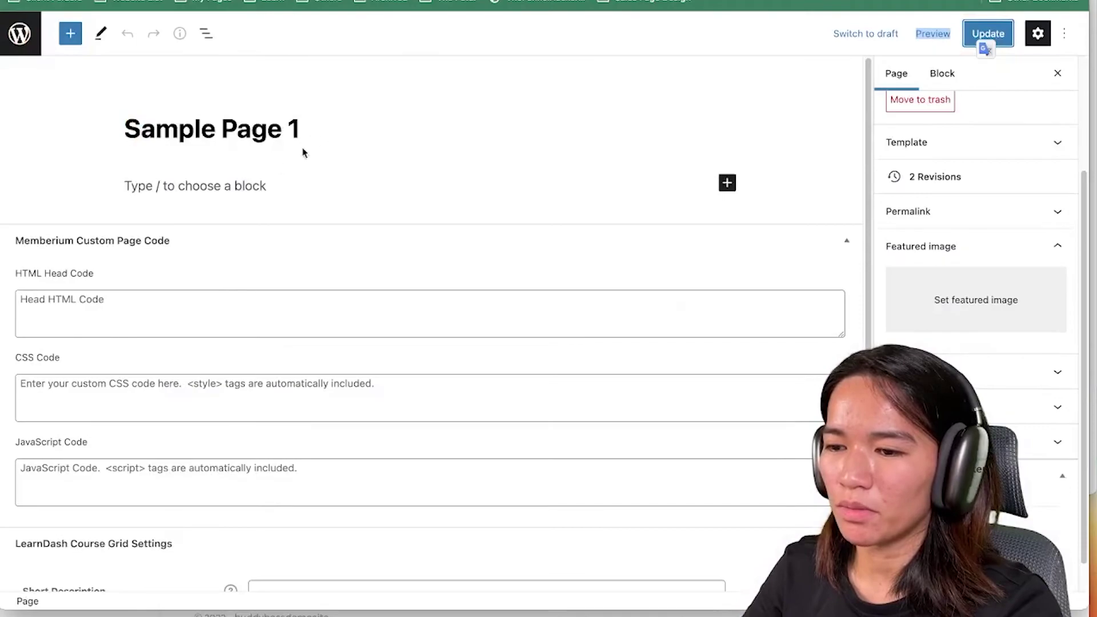
click(270, 178)
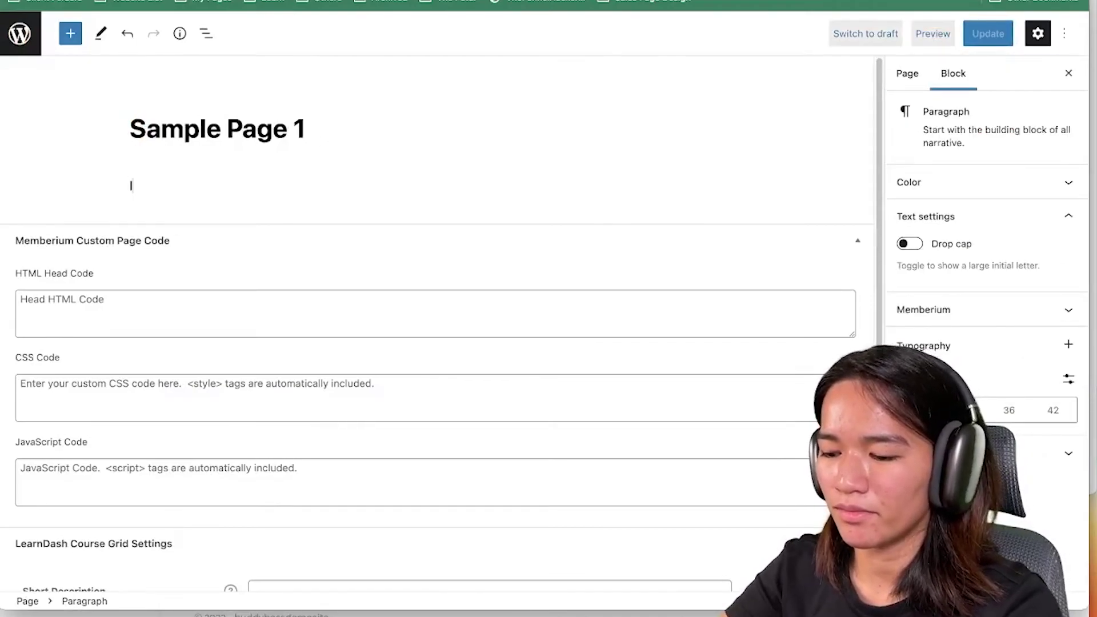
text(I can view this page)
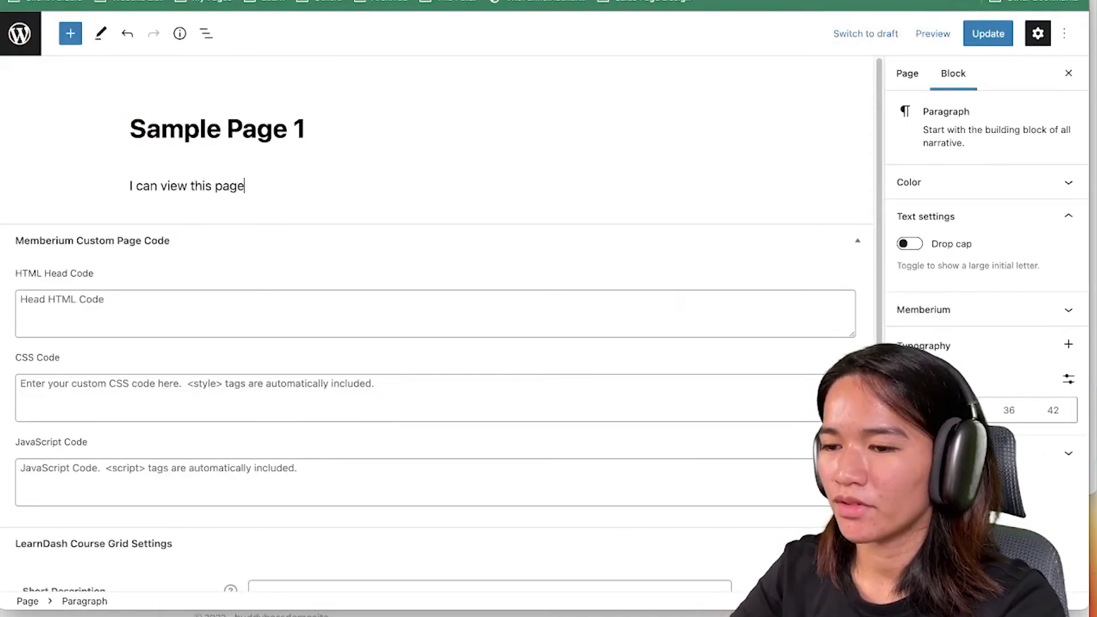
key(super+s)
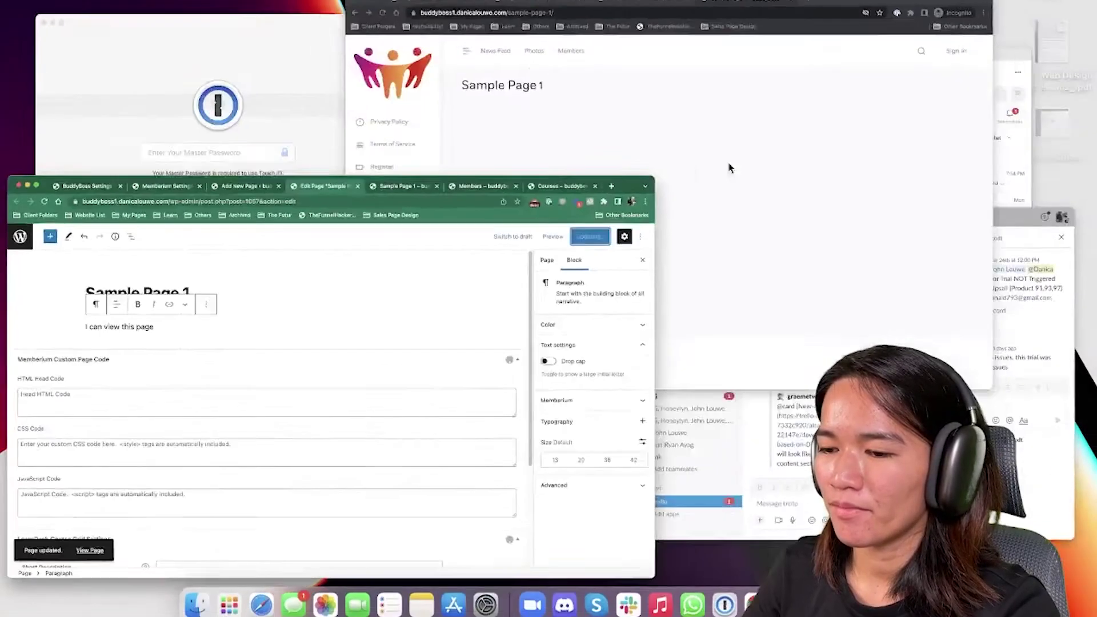
- Reload Sample Page 1 in the incognito window to check the updated content while logged out
key(ctrl+Up)
click(581, 215)
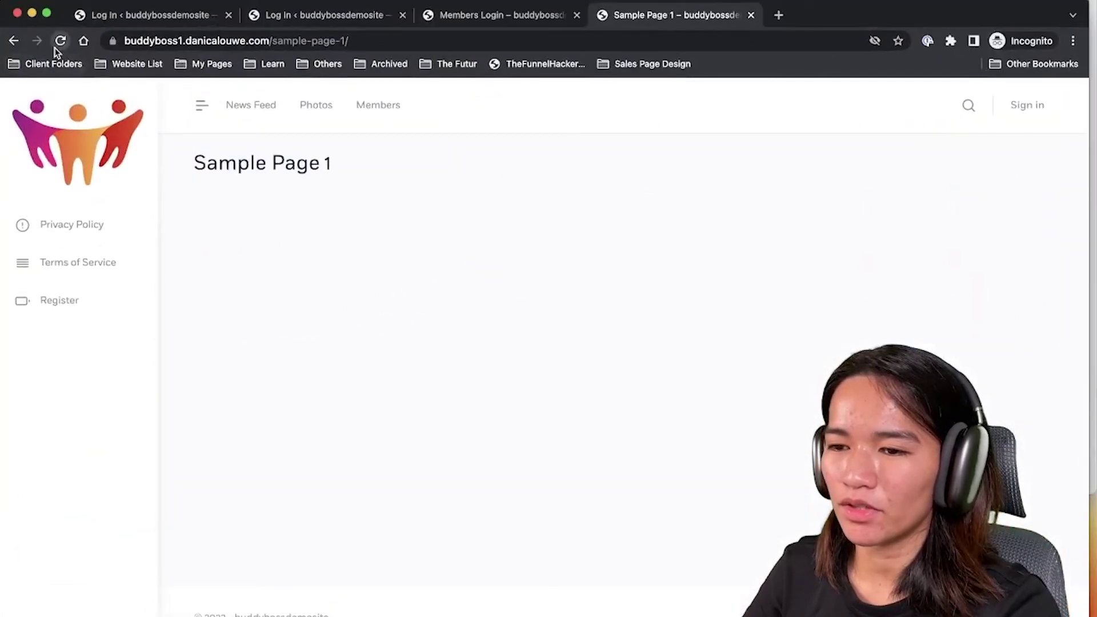
click(55, 46)
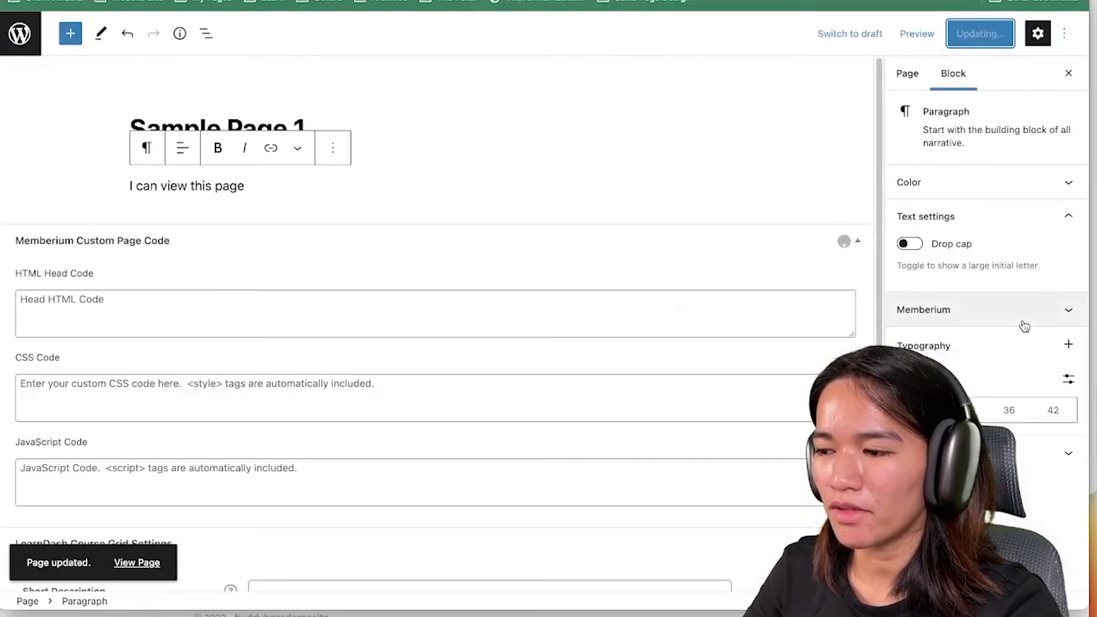
- Examine the paragraph block's Memberium visibility options, and return to the page settings with Featured image expanded
click(1025, 318)
key(super+s)
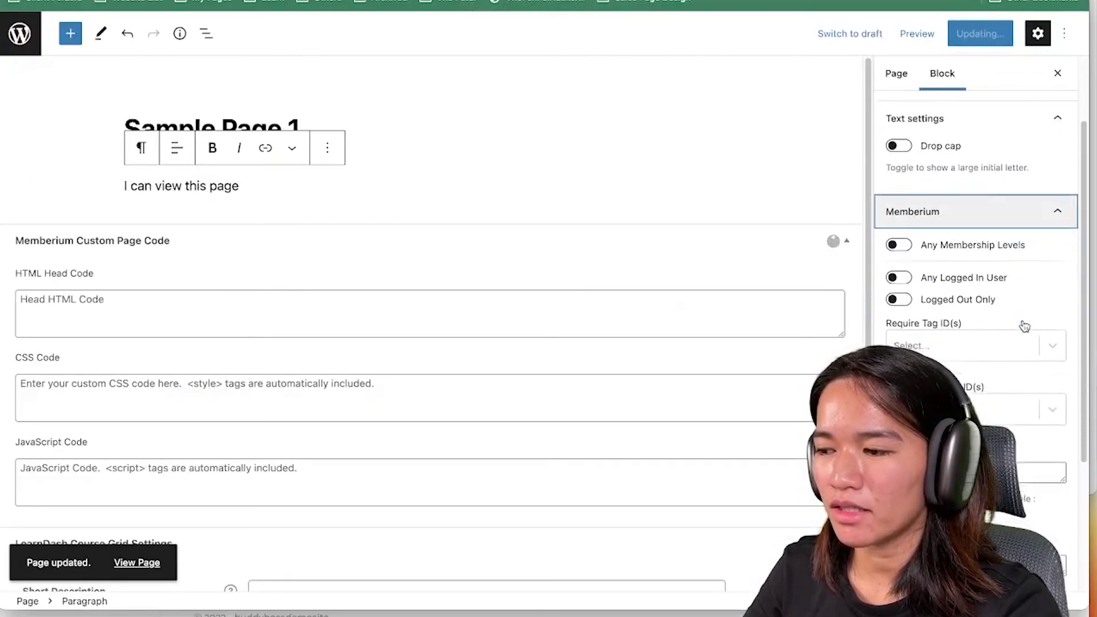
scroll(979, 277, down, 1)
scroll(982, 414, up, 2)
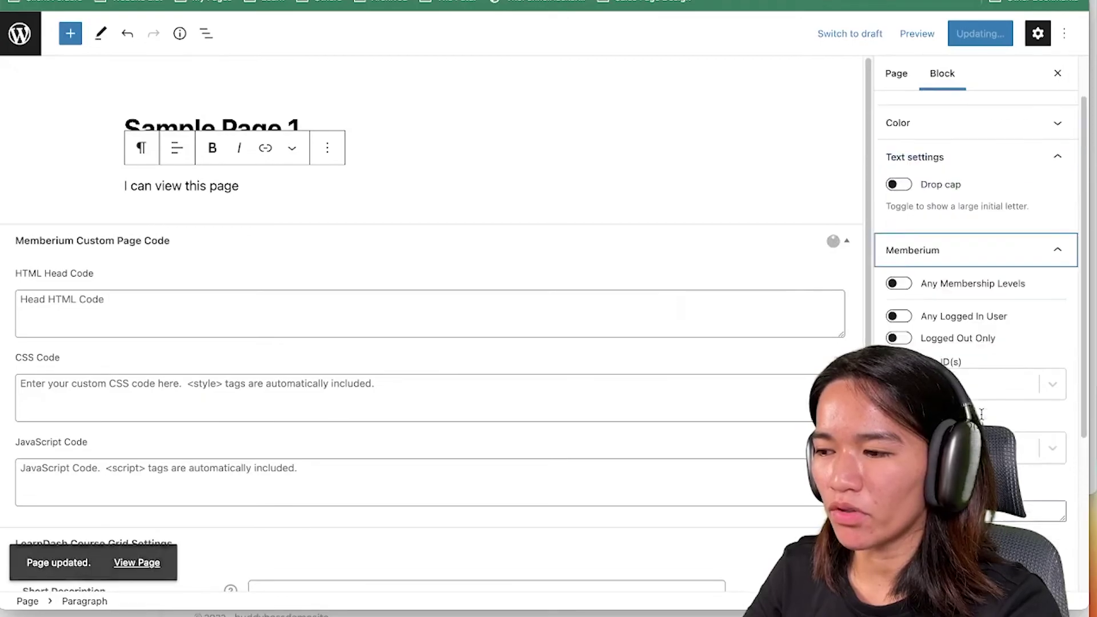
scroll(981, 413, up, 1)
scroll(982, 414, down, 5)
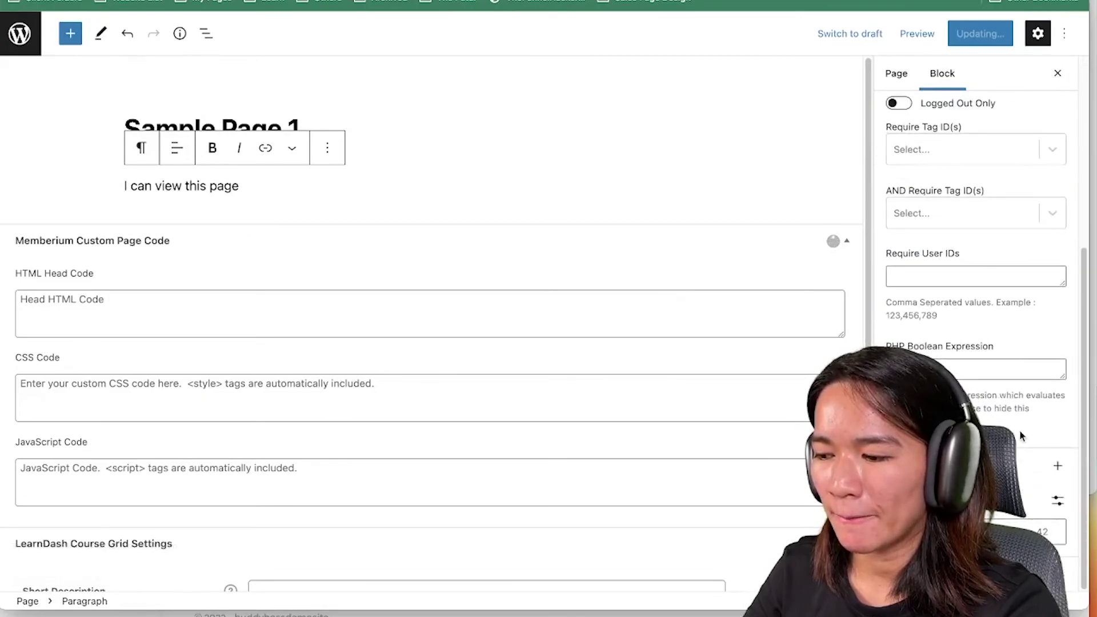
scroll(1021, 433, up, 5)
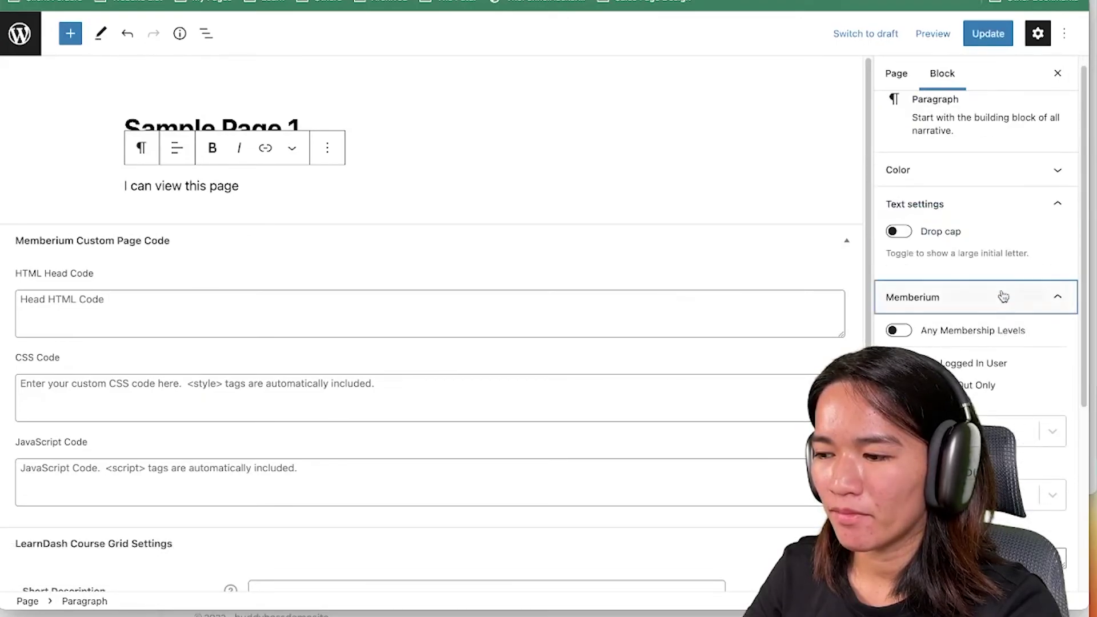
click(399, 110)
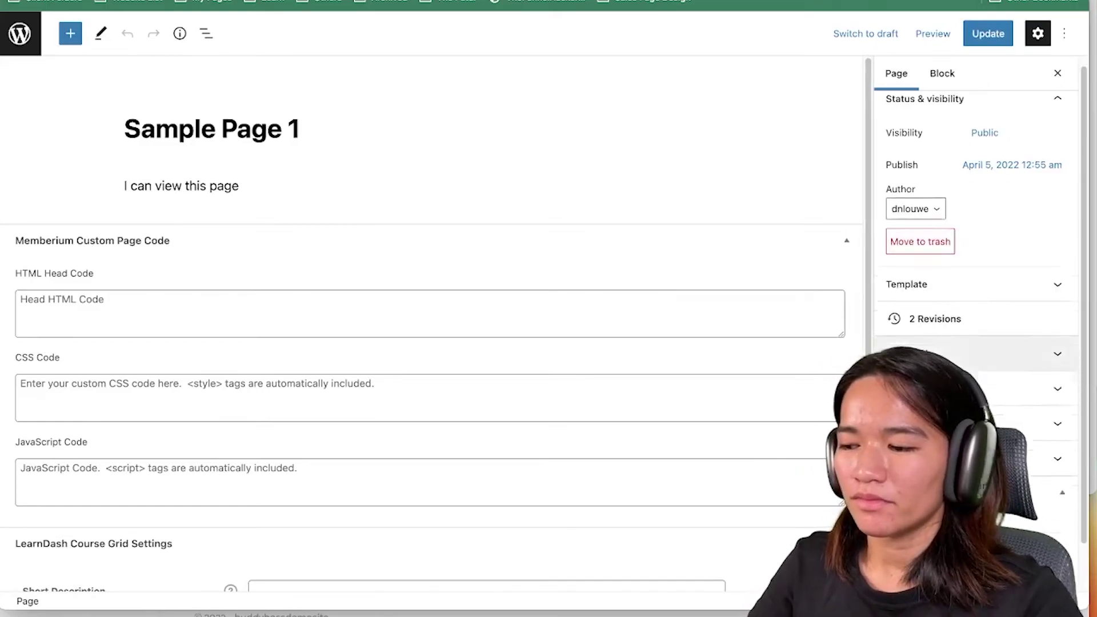
click(921, 388)
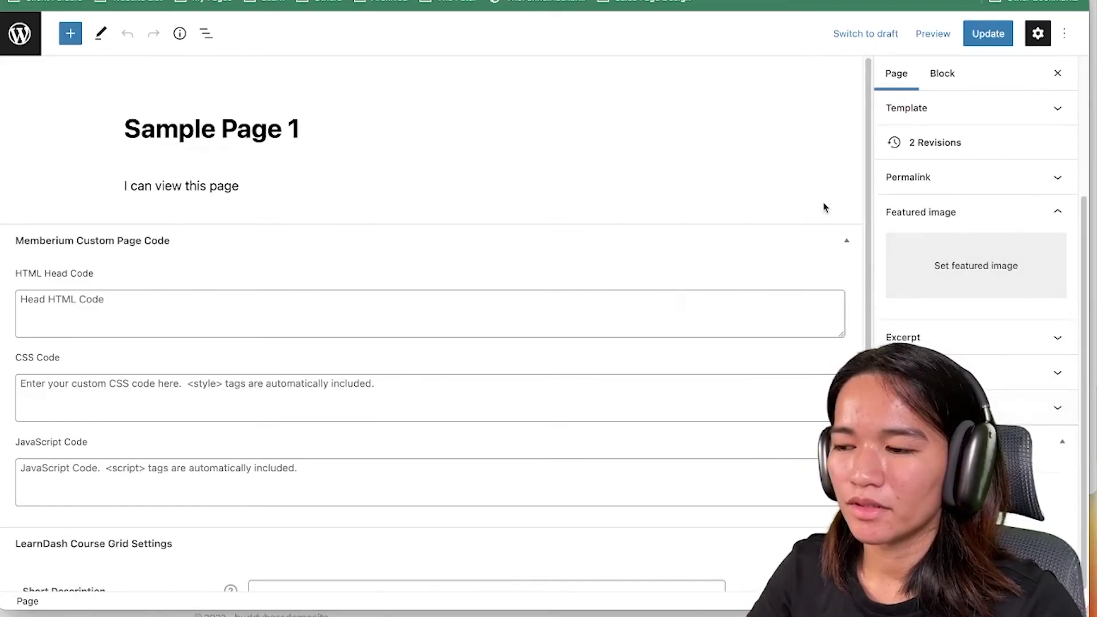